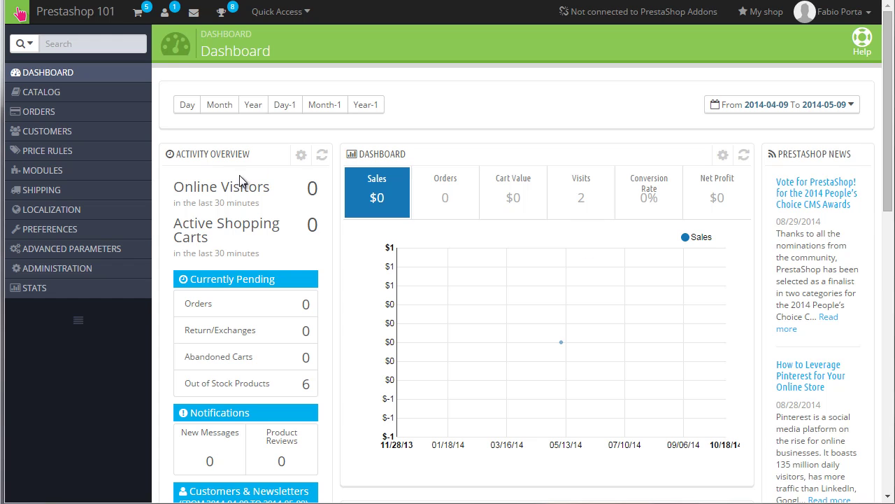
Start creating a new custom carrier from the shop's carrier list.
mouse_move(42, 190)
click(181, 195)
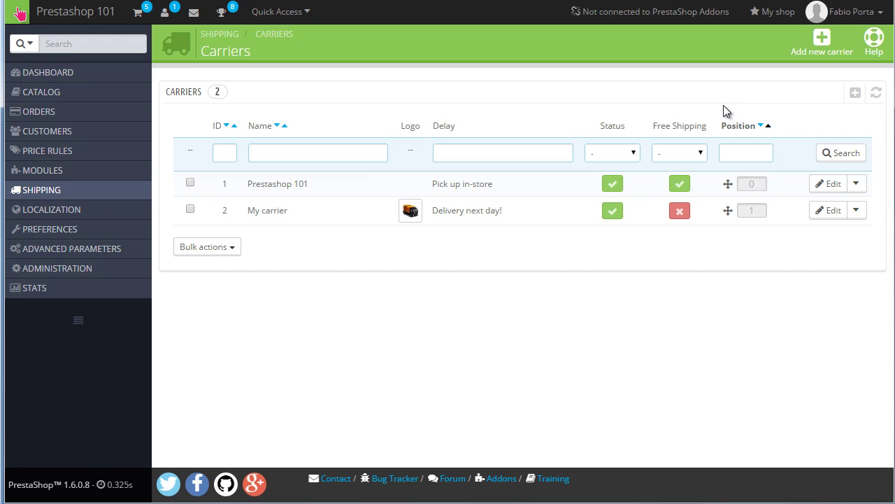
click(821, 51)
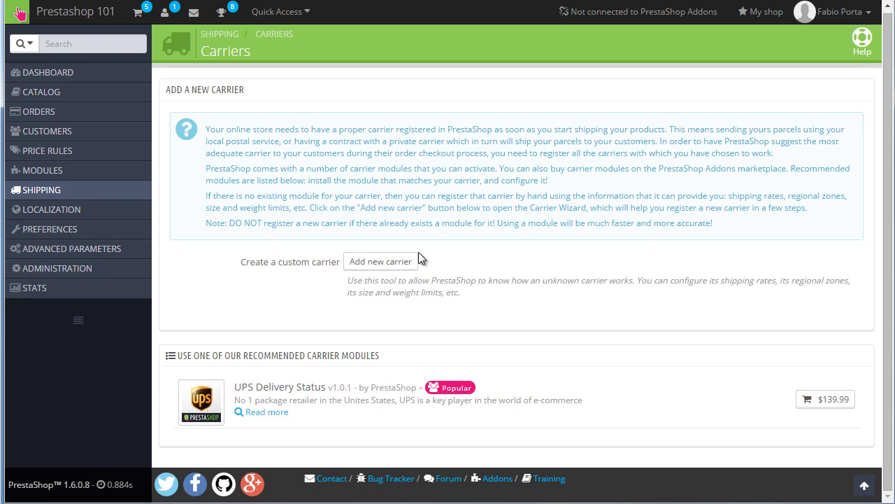
click(401, 265)
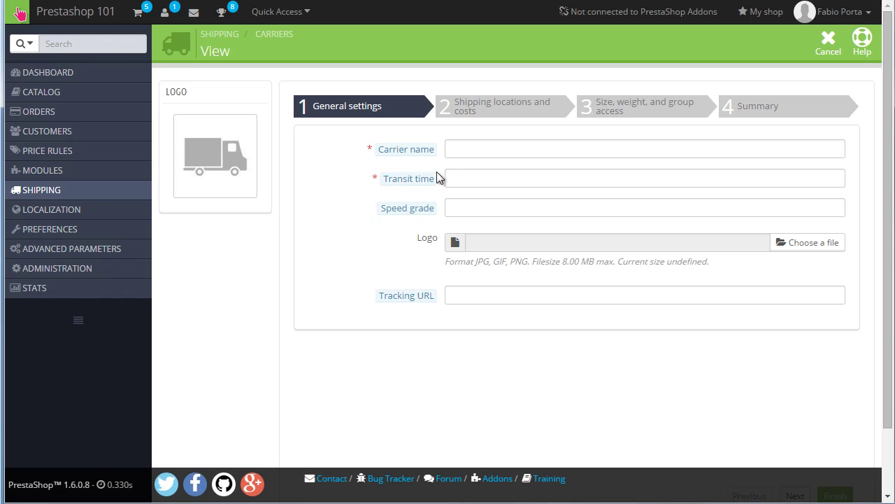
scroll(420, 178, down, 1)
scroll(402, 182, up, 1)
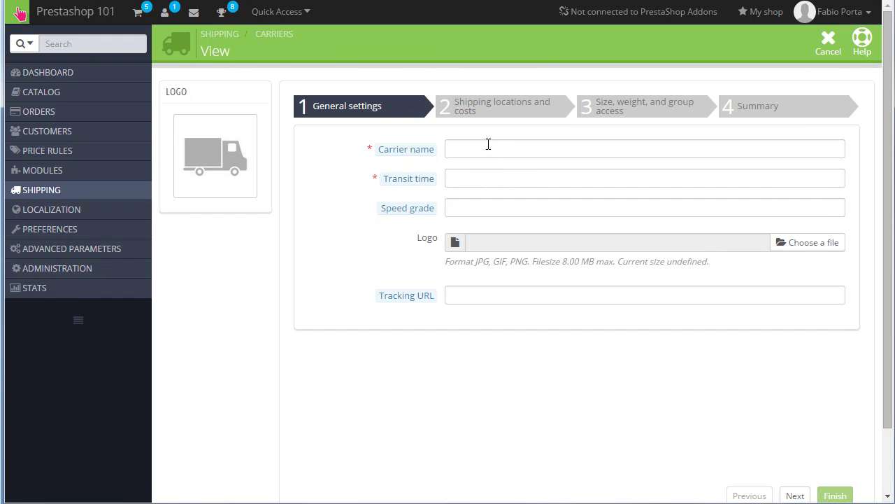
Name the carrier Bolt with transit time "Faster than you can tell" and speed grade 9, and continue to shipping locations and costs.
click(494, 147)
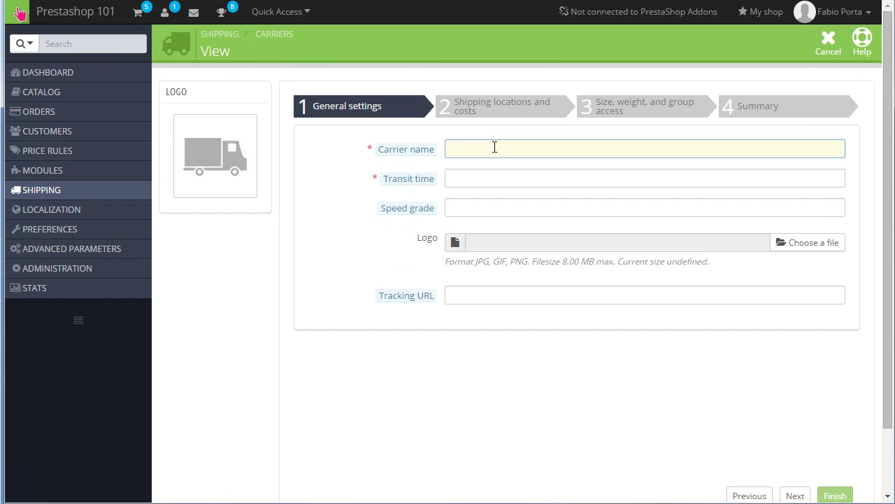
text(Bolt)
click(483, 179)
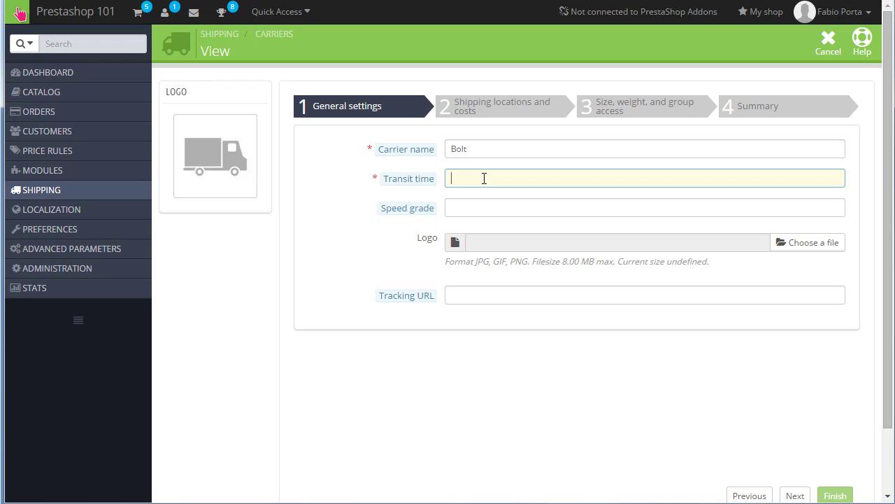
text(Faster than you can tell)
click(510, 204)
text(9)
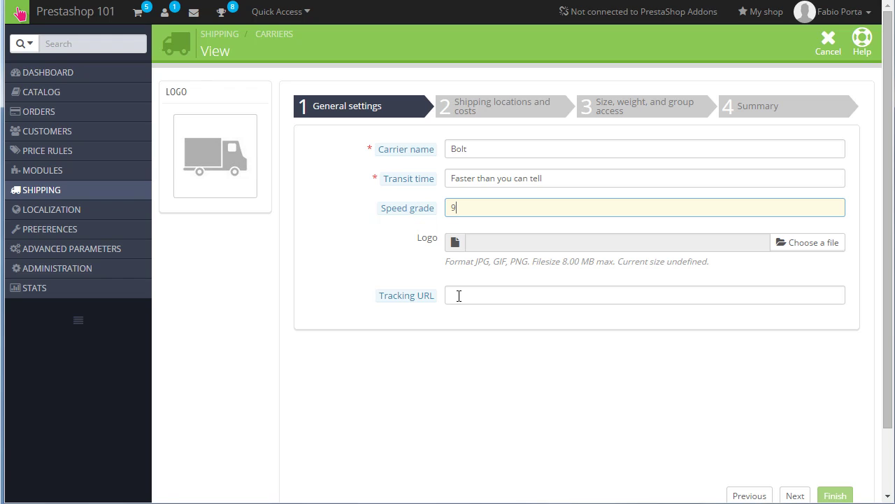
mouse_move(414, 299)
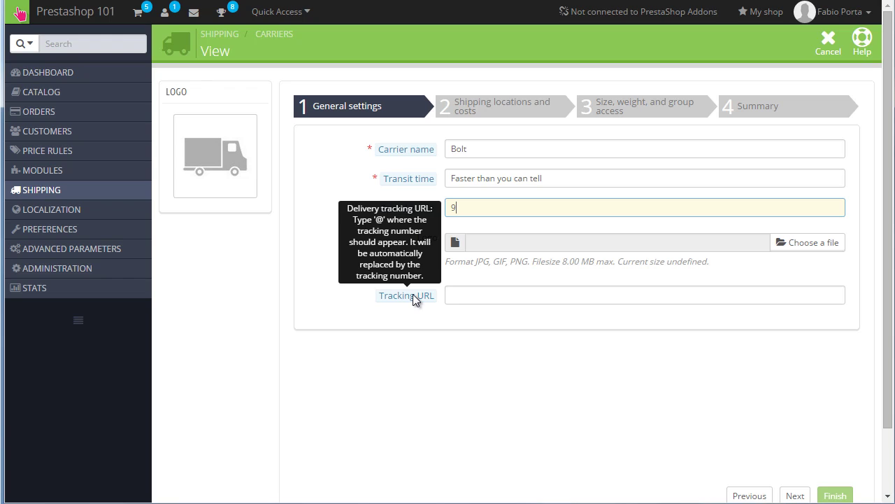
scroll(470, 284, down, 1)
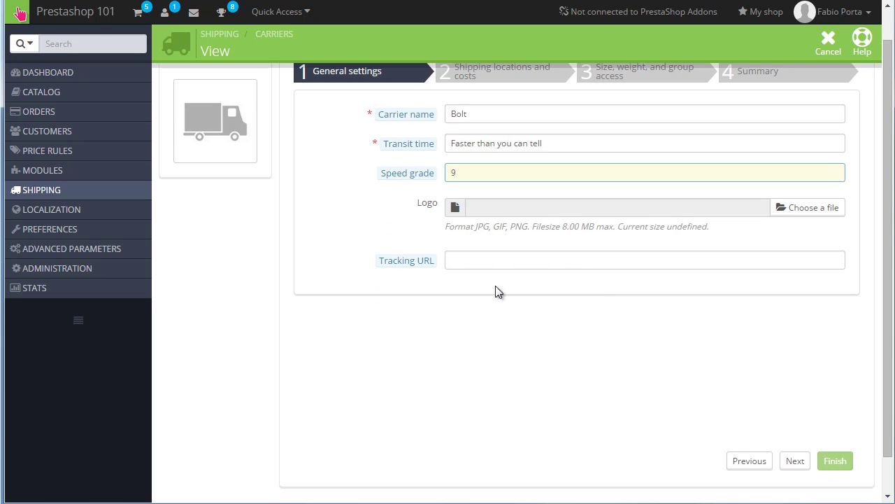
click(795, 460)
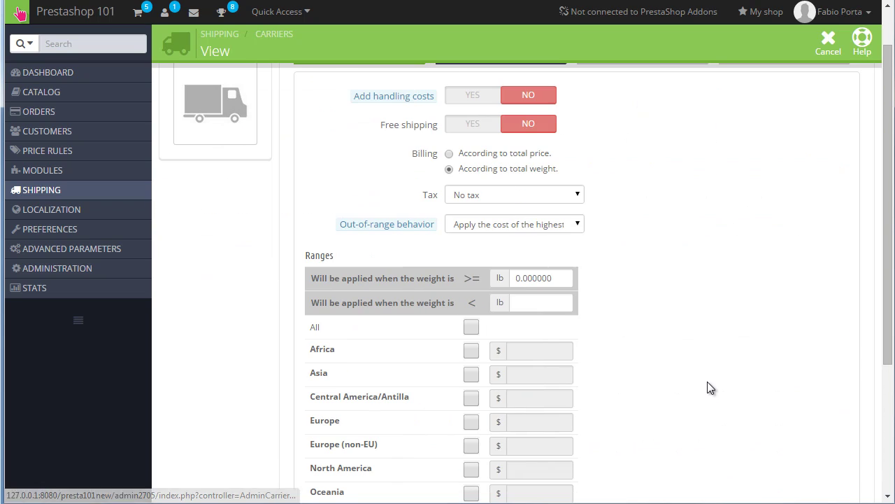
Examine the handling cost, billing, tax and weight range options for the carrier's shipping locations and costs.
scroll(707, 388, up, 2)
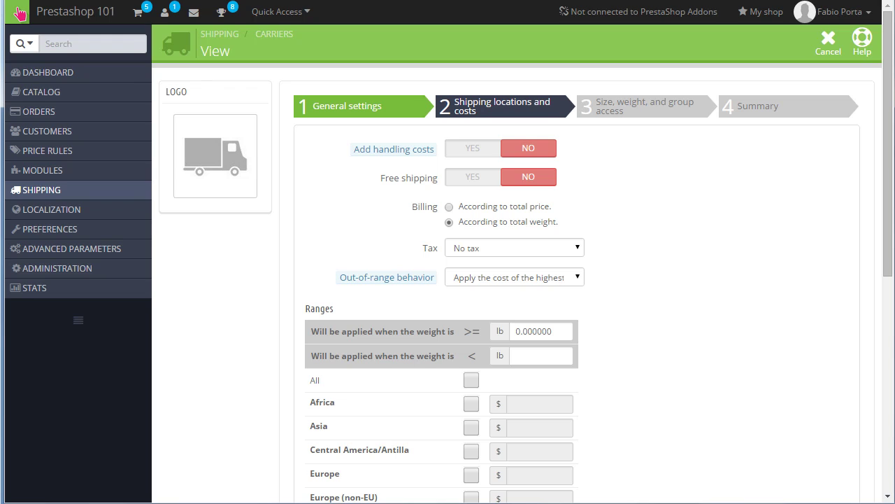
scroll(633, 255, down, 3)
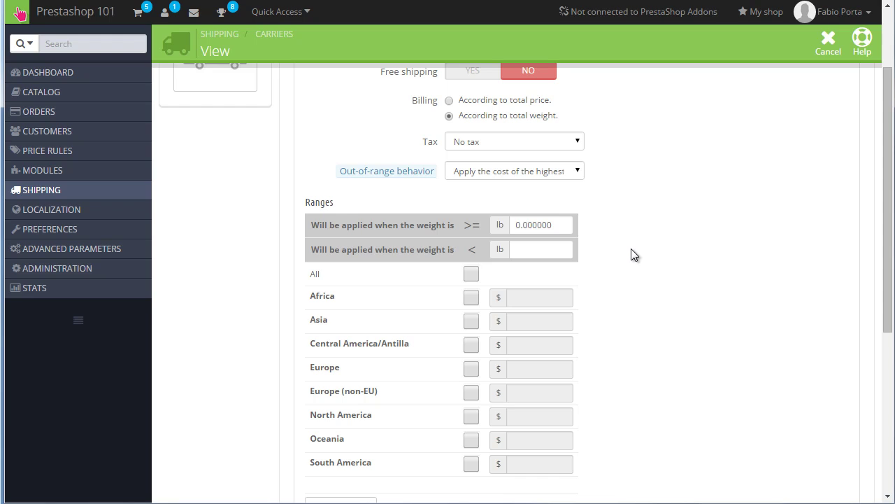
scroll(631, 249, up, 3)
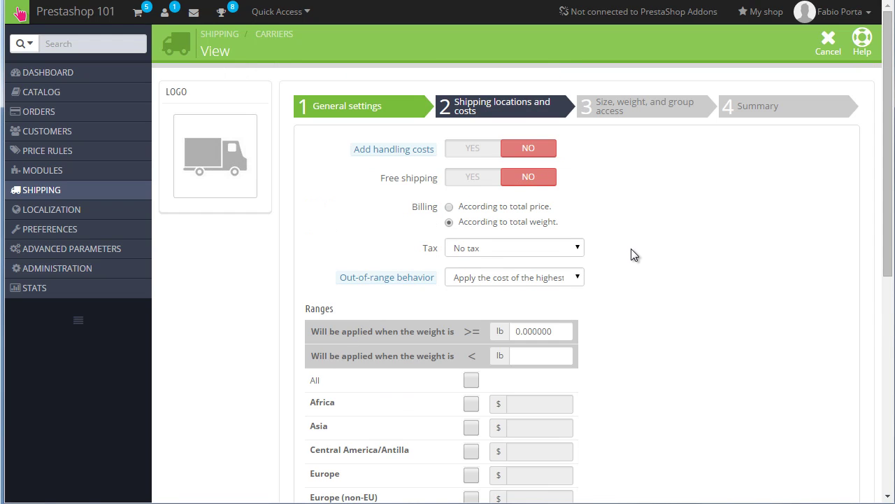
mouse_move(400, 151)
click(448, 222)
click(524, 249)
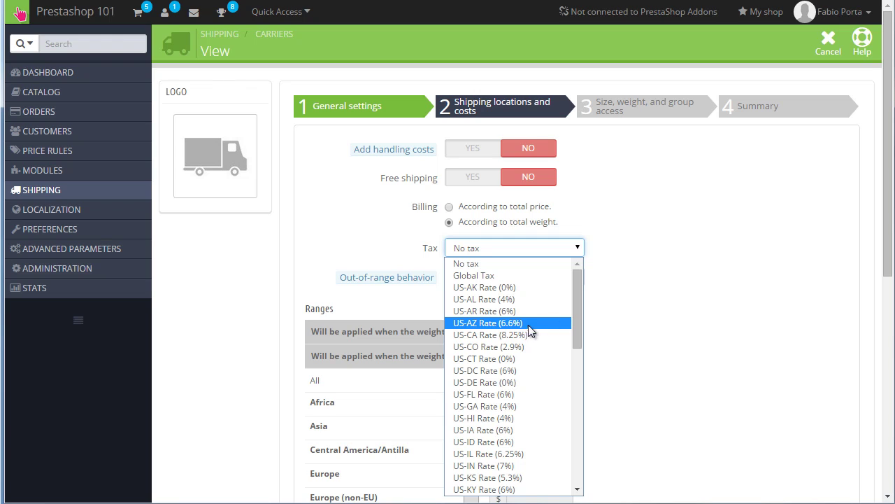
key(Escape)
scroll(534, 305, down, 2)
scroll(507, 308, down, 2)
scroll(593, 280, up, 1)
scroll(610, 273, down, 2)
scroll(609, 293, up, 1)
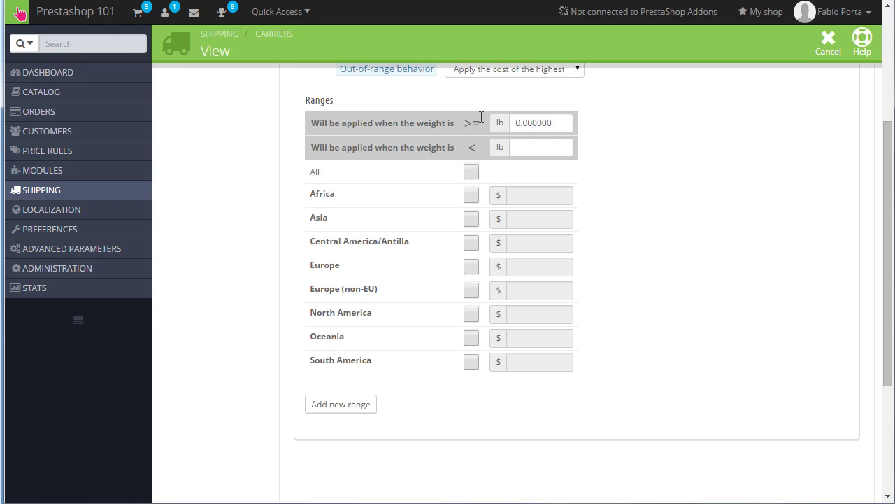
scroll(536, 190, up, 3)
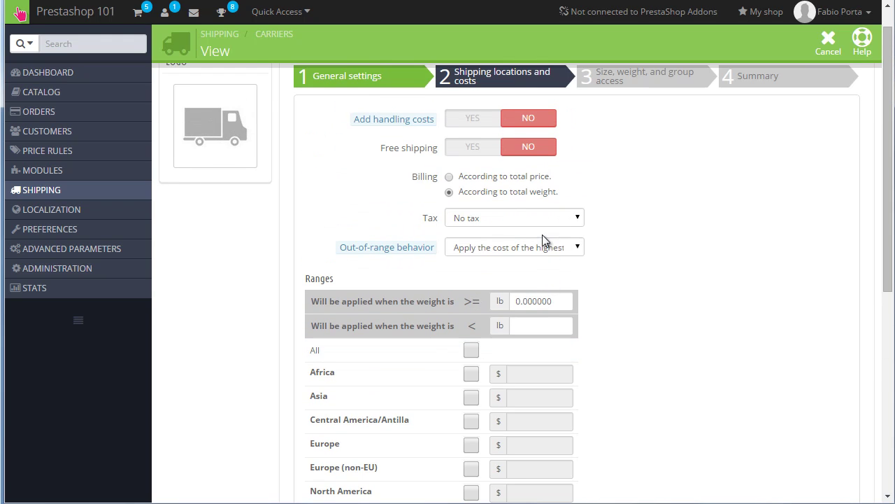
Bill the carrier according to total price and set the first range's upper limit to $10.
click(449, 176)
scroll(638, 263, down, 1)
click(537, 273)
text(10)
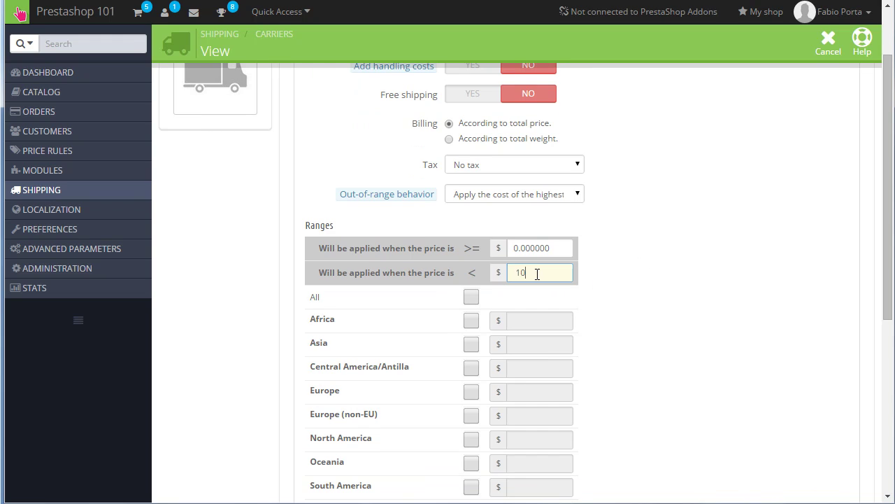
scroll(540, 275, down, 1)
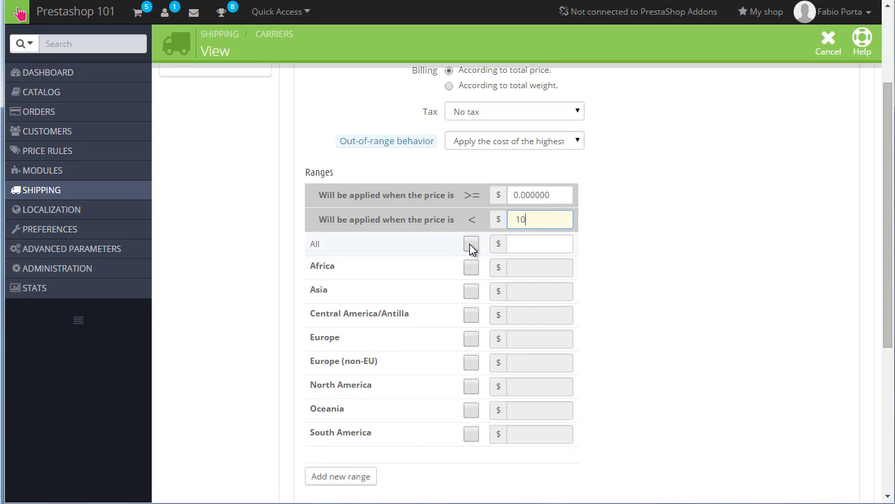
Enable all zones for the carrier and apply a $12 shipping cost to every zone in the first range.
click(471, 243)
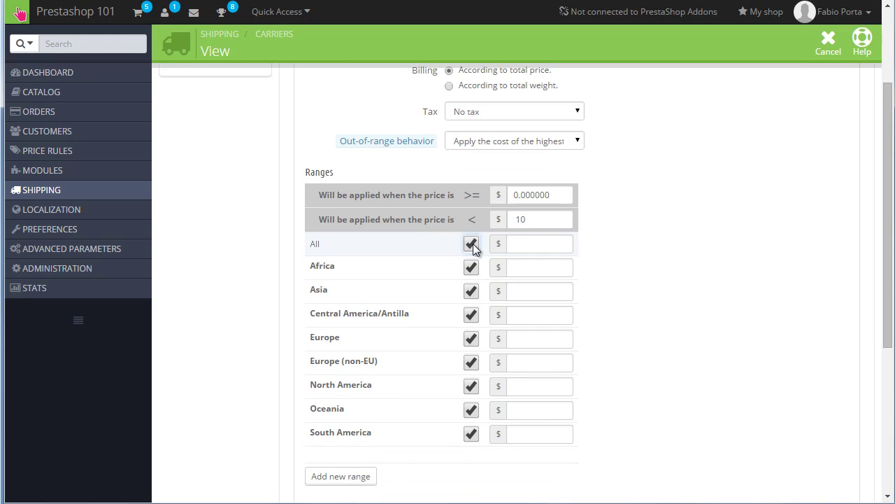
click(529, 243)
text(12)
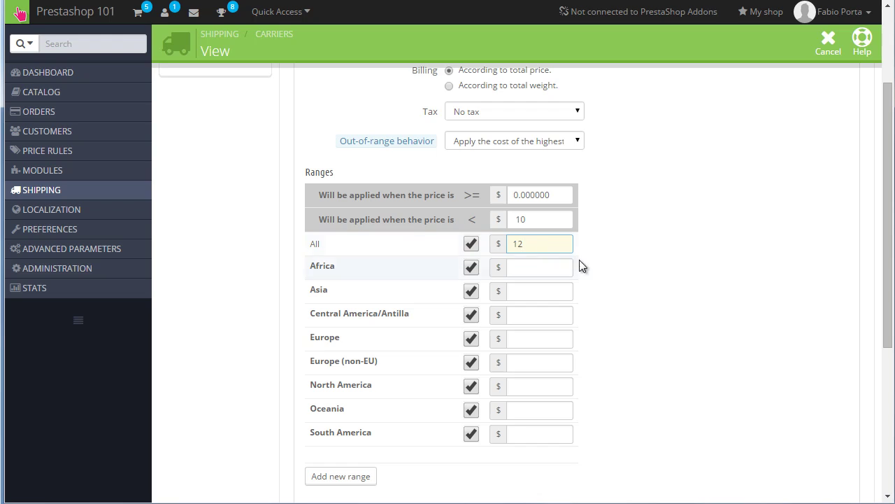
click(600, 270)
scroll(600, 270, down, 1)
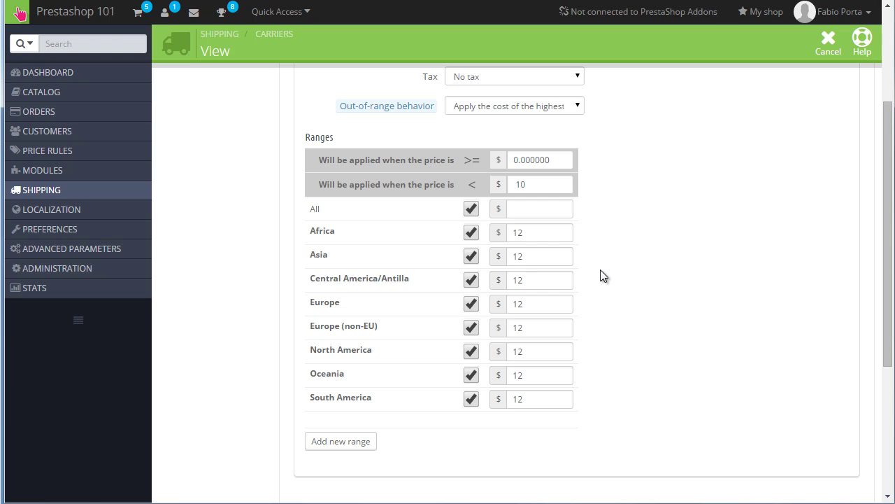
Add a second price range from $10.00001 up to $100000.
scroll(601, 276, down, 1)
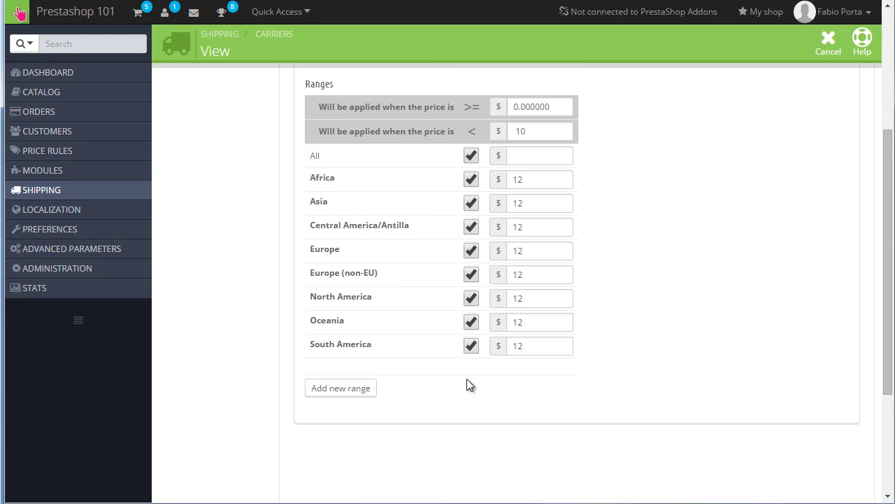
click(353, 391)
scroll(705, 205, up, 1)
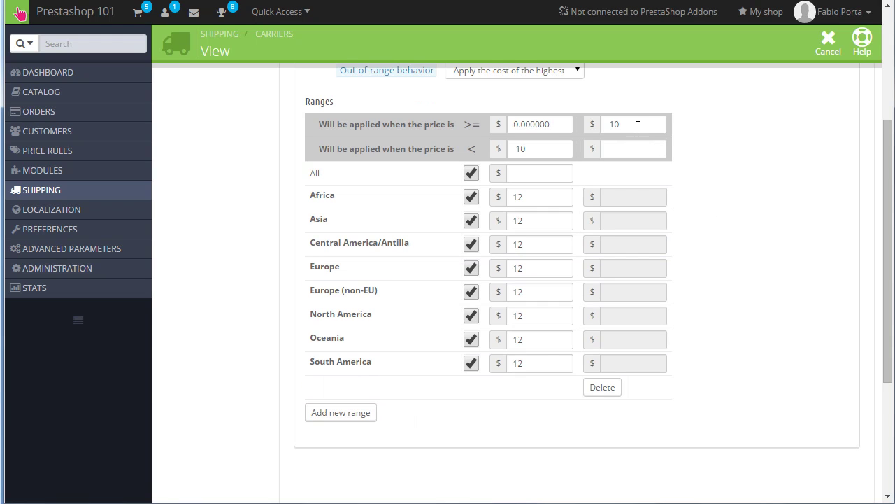
click(636, 124)
text(.00001)
click(633, 154)
text(100000)
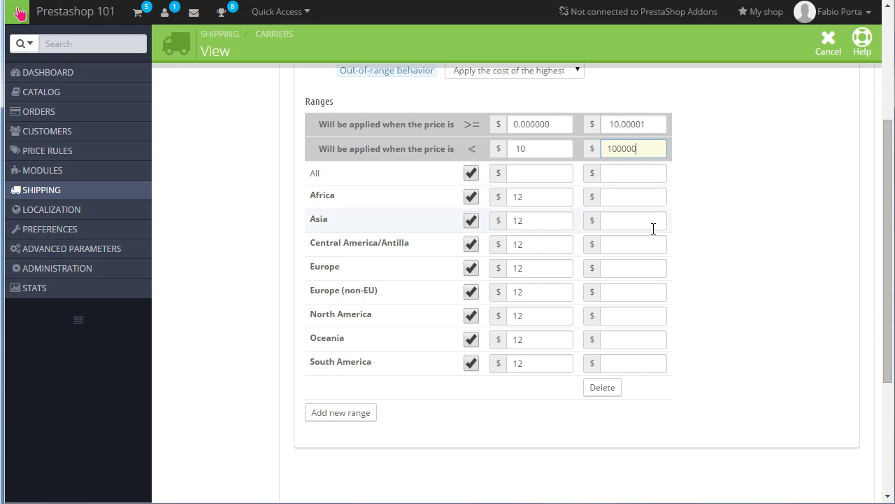
Set the second range's upper limit to $20 and choose to apply the cost of the highest defined range for out-of-range orders.
scroll(653, 230, up, 1)
mouse_move(403, 124)
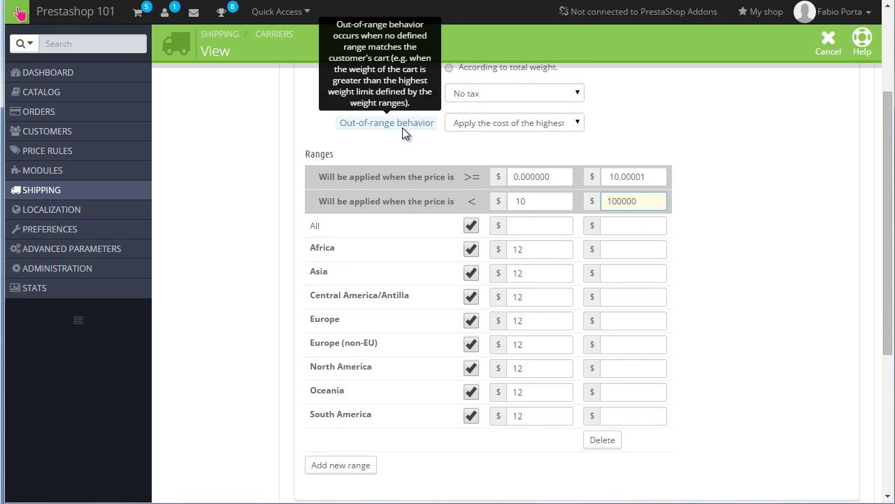
double_click(658, 204)
text(20)
click(537, 121)
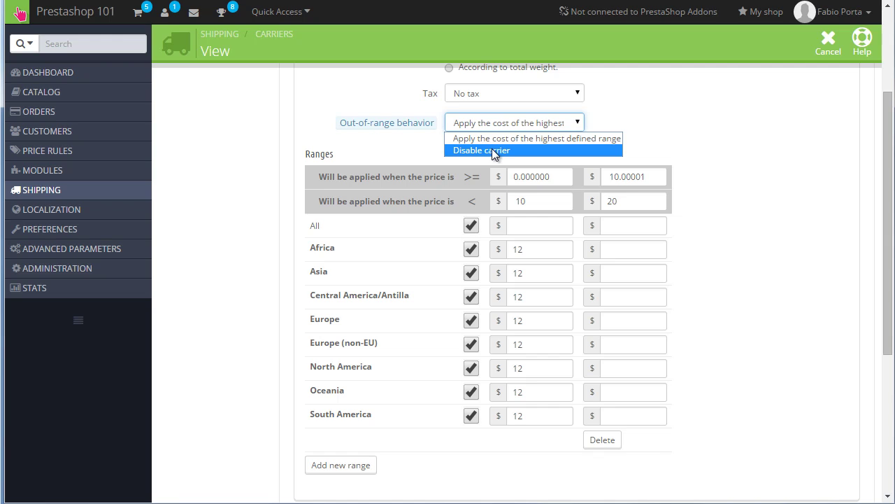
click(689, 200)
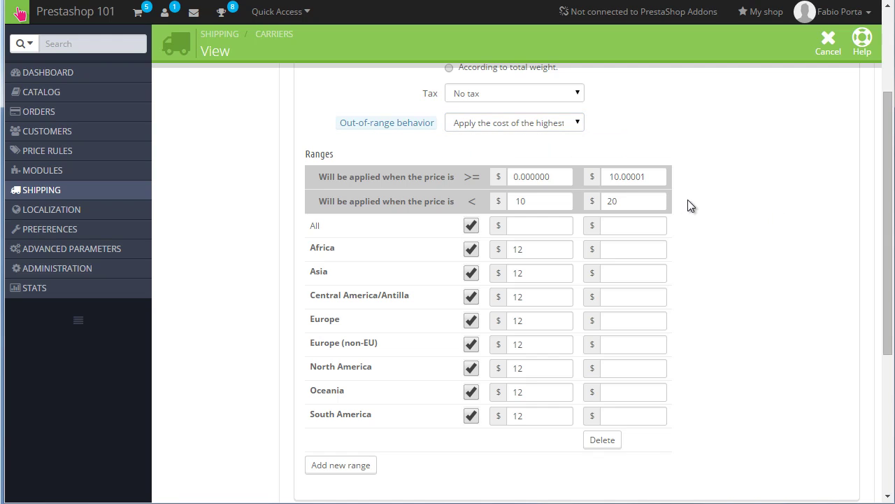
click(508, 123)
click(512, 143)
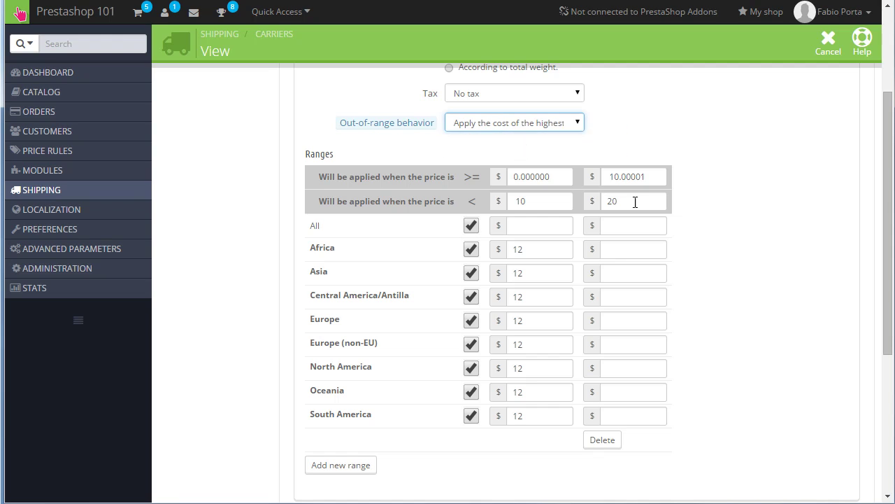
Apply a $24 shipping cost to all zones in the second range and continue to size, weight, and group access.
click(631, 227)
text(24)
click(690, 239)
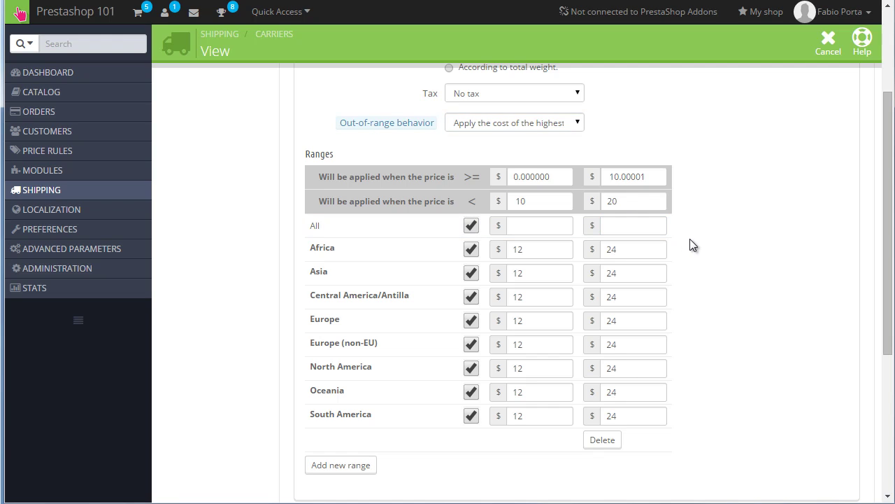
scroll(690, 238, down, 4)
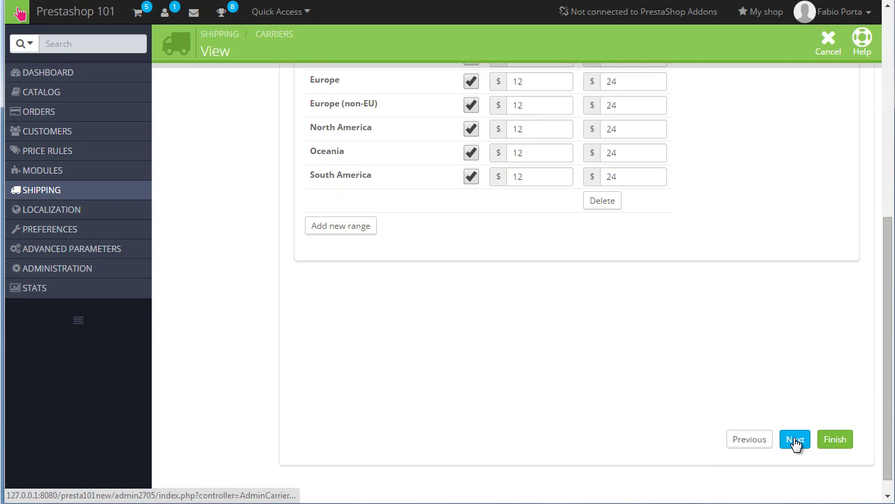
click(795, 439)
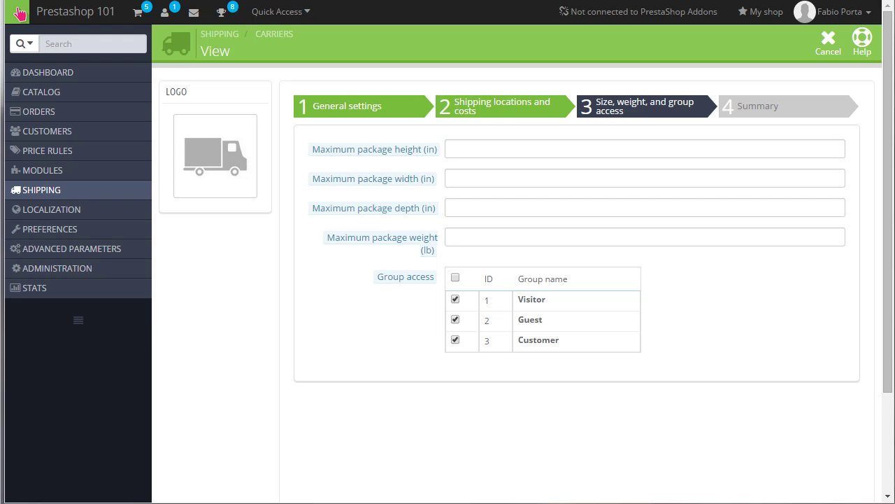
Open the shipping settings of the Faded Short Sleeve T-shirts product in the catalog.
mouse_move(87, 96)
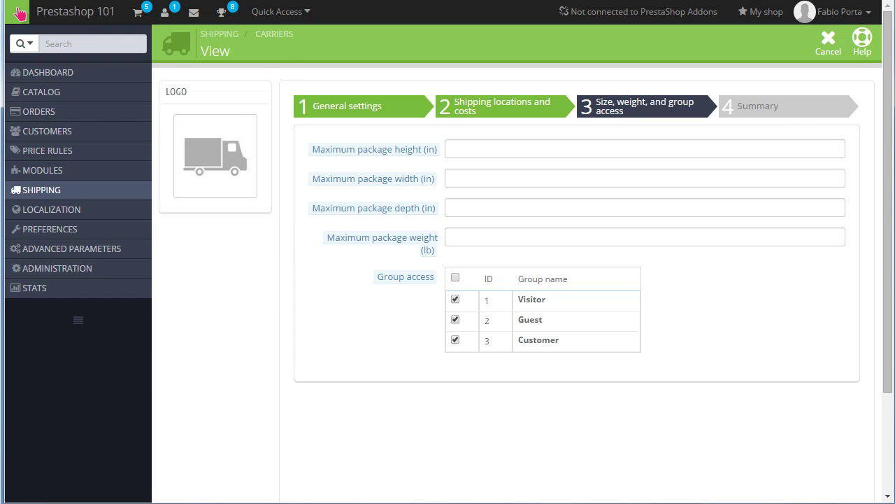
scroll(329, 267, down, 3)
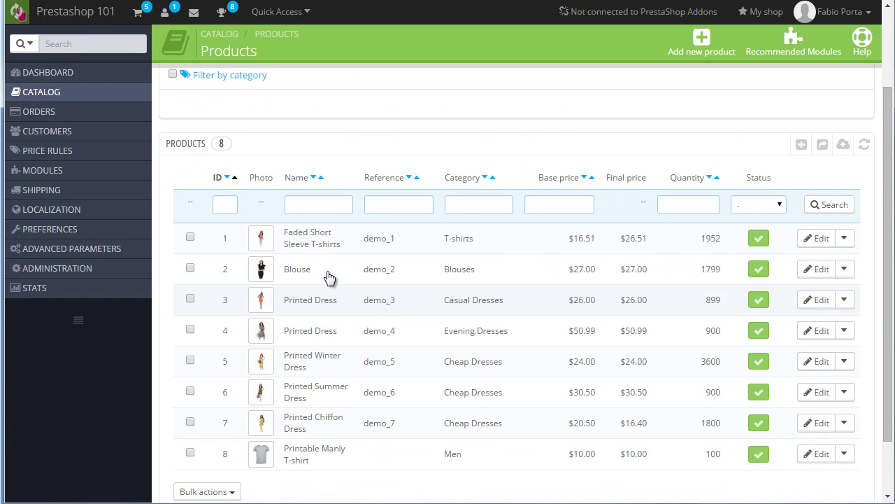
click(326, 244)
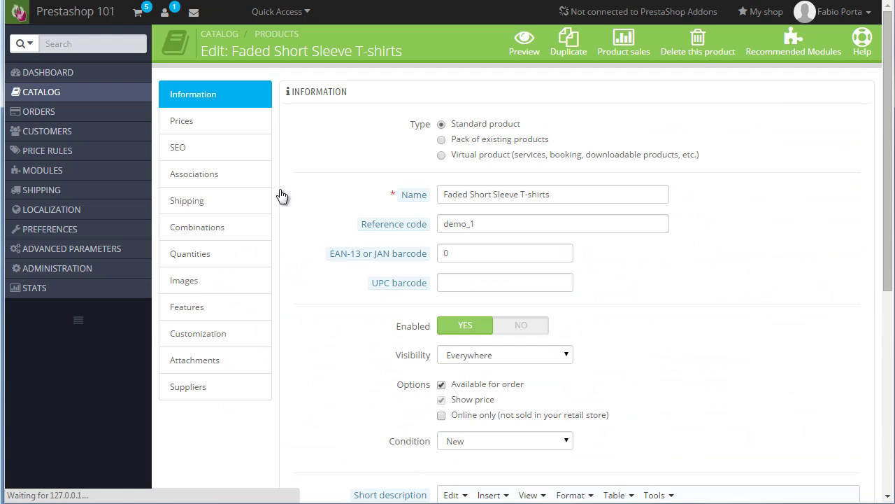
click(217, 205)
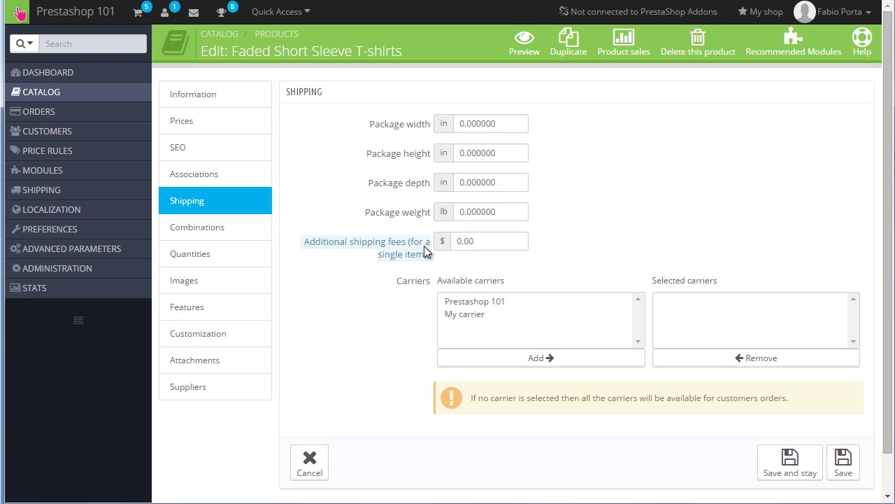
Return to the Bolt carrier setup, keep access for all groups, continue to the summary and finish creating the enabled carrier.
mouse_move(425, 251)
scroll(488, 307, down, 1)
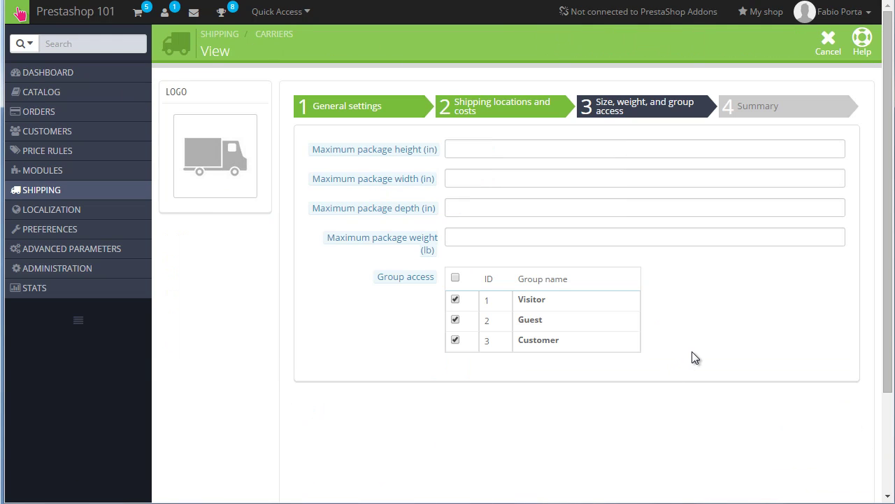
scroll(692, 343, down, 3)
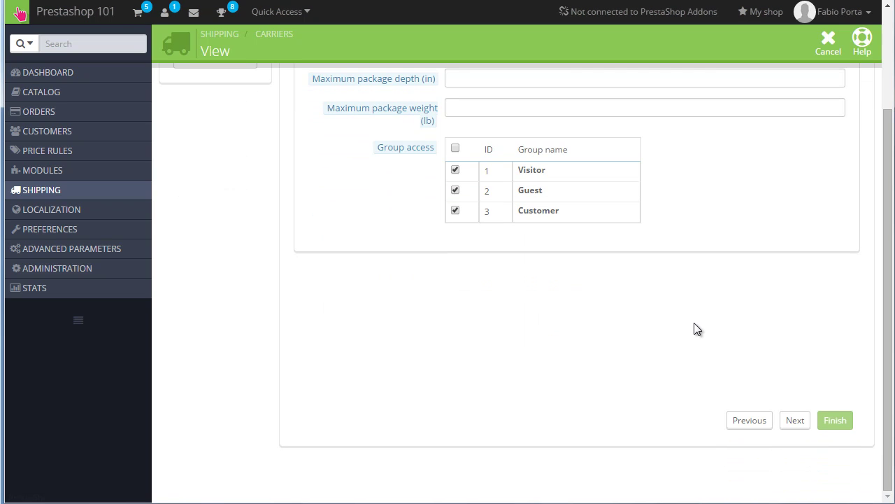
click(785, 418)
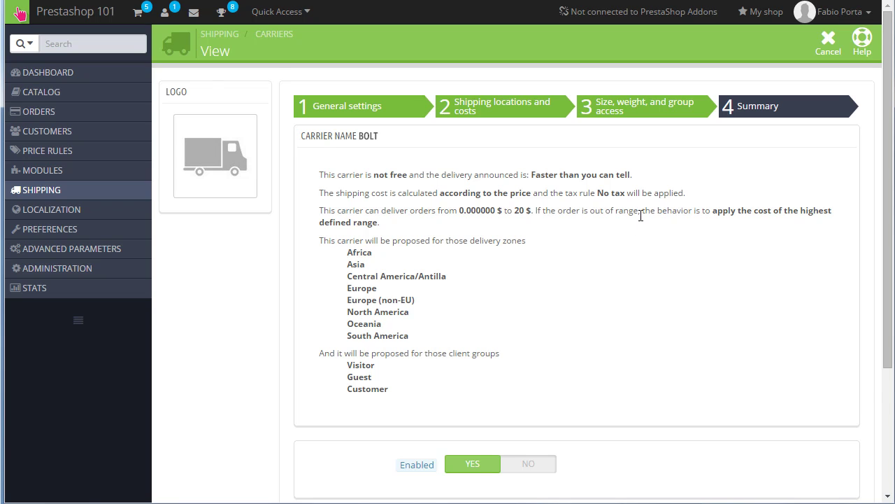
scroll(744, 214, down, 1)
scroll(741, 207, down, 4)
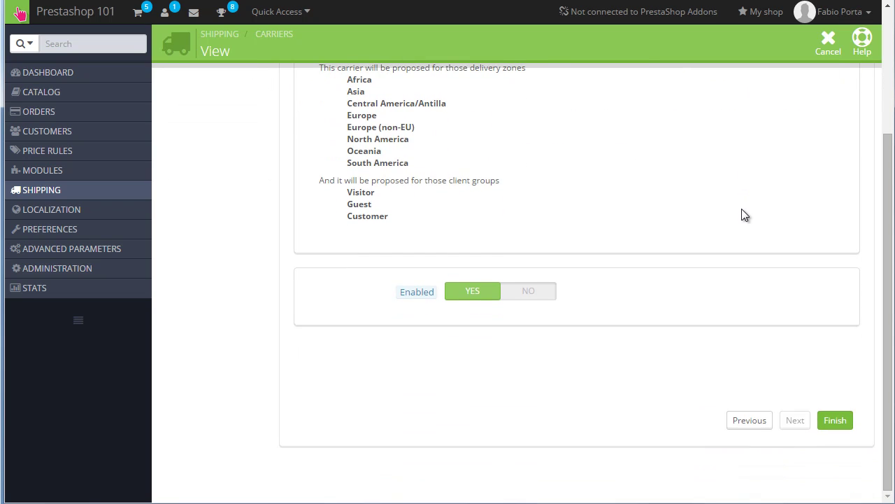
click(836, 421)
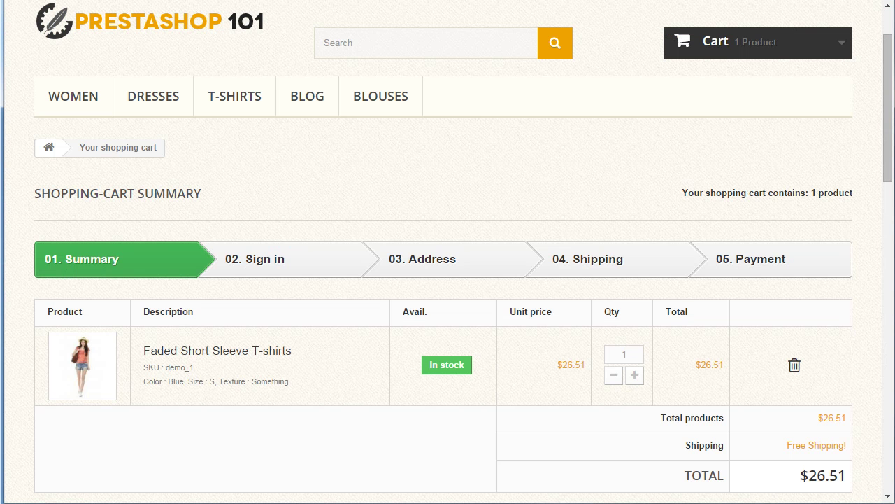
Switch to the storefront cart and examine the shipping line, the addresses and the estimated carrier prices.
click(382, 83)
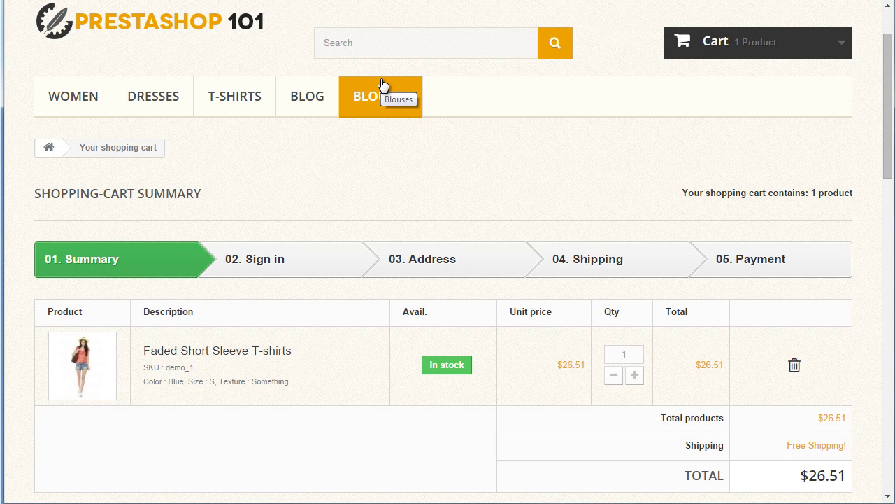
scroll(381, 80, down, 2)
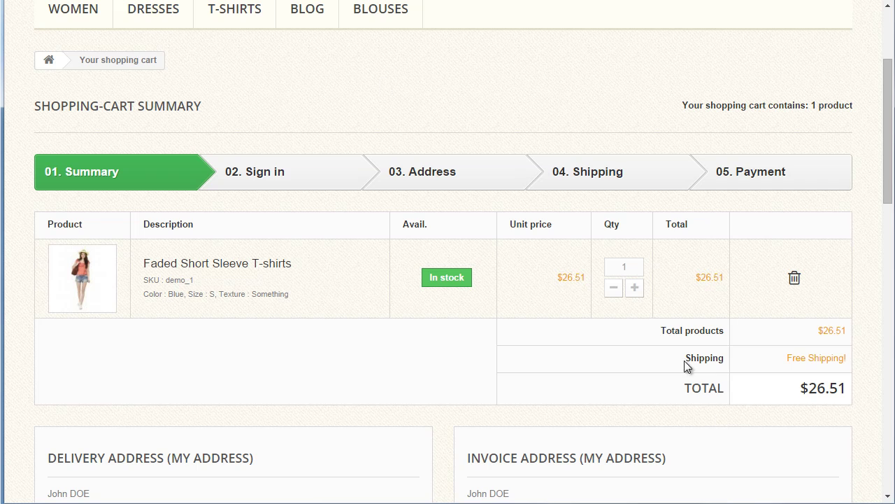
drag(692, 359, 847, 357)
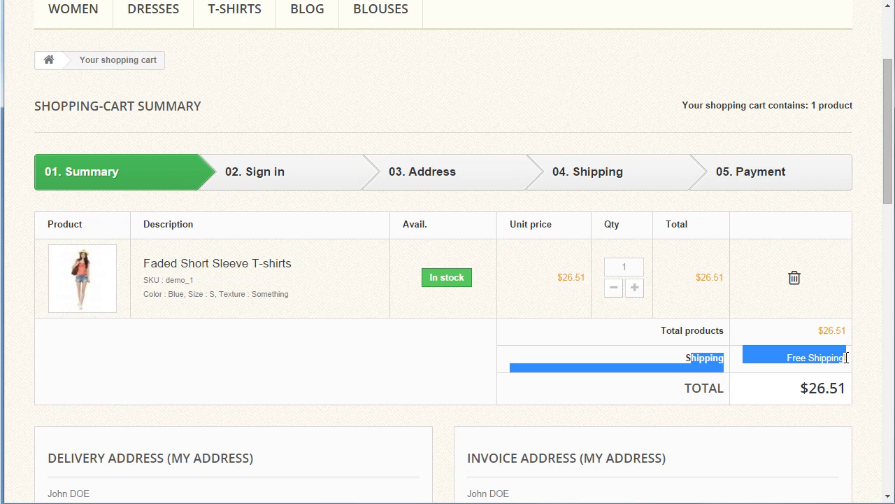
scroll(766, 276, down, 4)
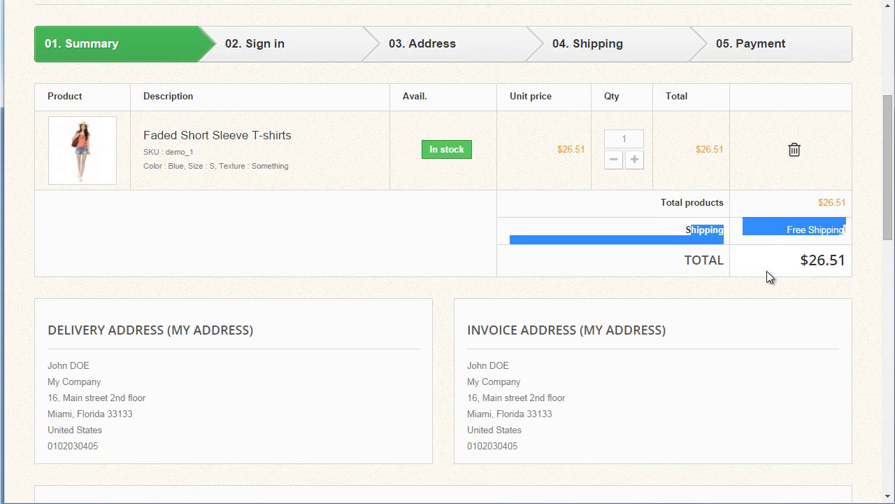
click(804, 208)
scroll(788, 223, down, 5)
scroll(788, 222, up, 6)
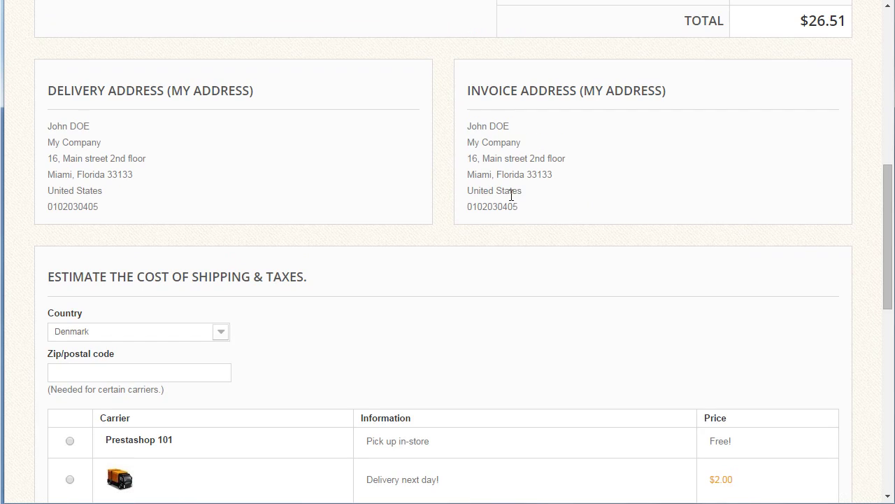
drag(518, 206, 551, 150)
scroll(714, 294, down, 5)
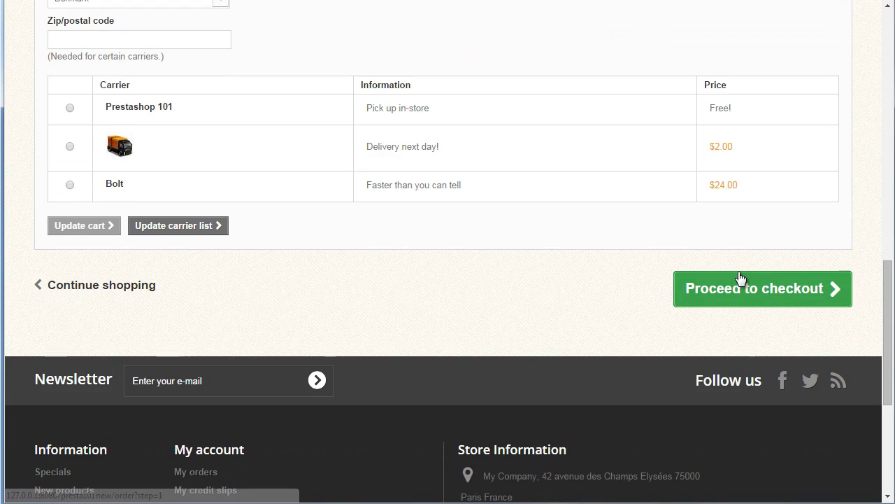
Proceed to checkout from the cart and look through the address form.
click(737, 291)
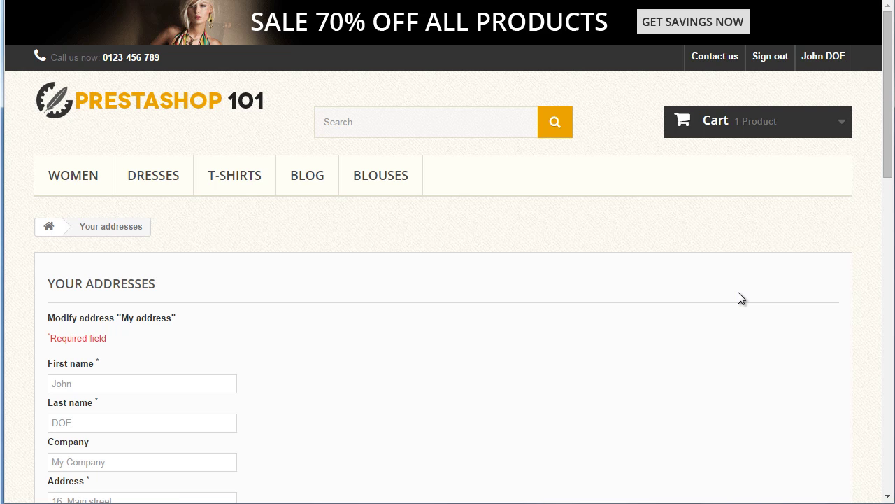
scroll(737, 297, down, 1)
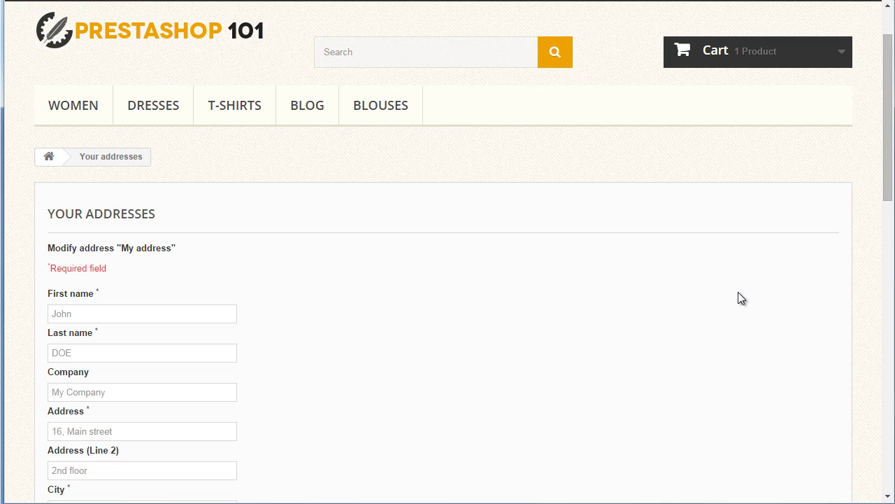
scroll(738, 299, down, 3)
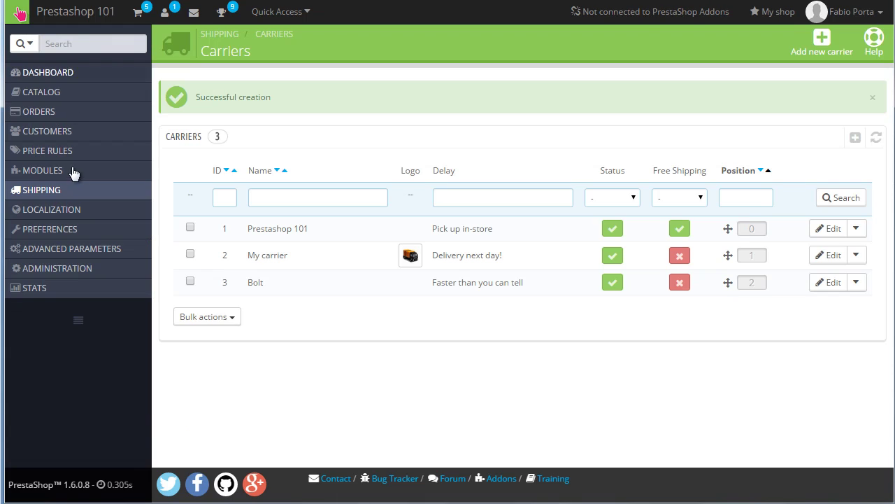
Open the Countries list in the back office localization settings and enable United States.
mouse_move(86, 213)
click(188, 269)
scroll(396, 254, down, 1)
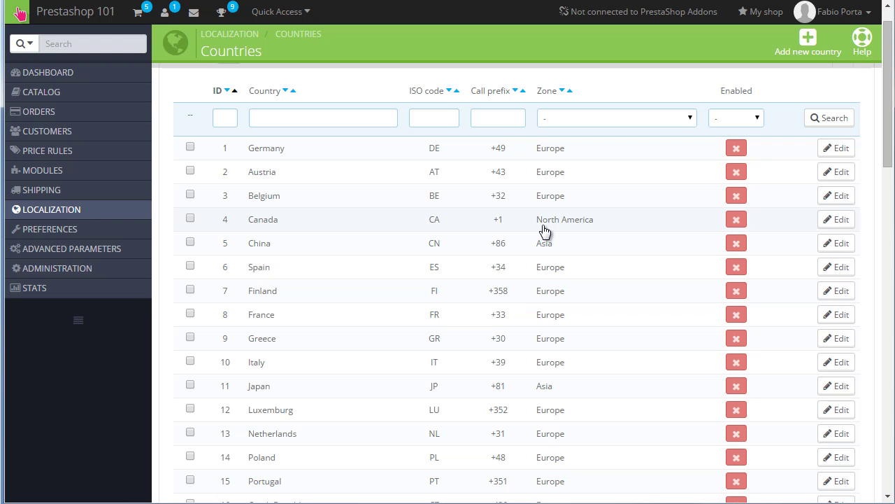
scroll(545, 231, down, 3)
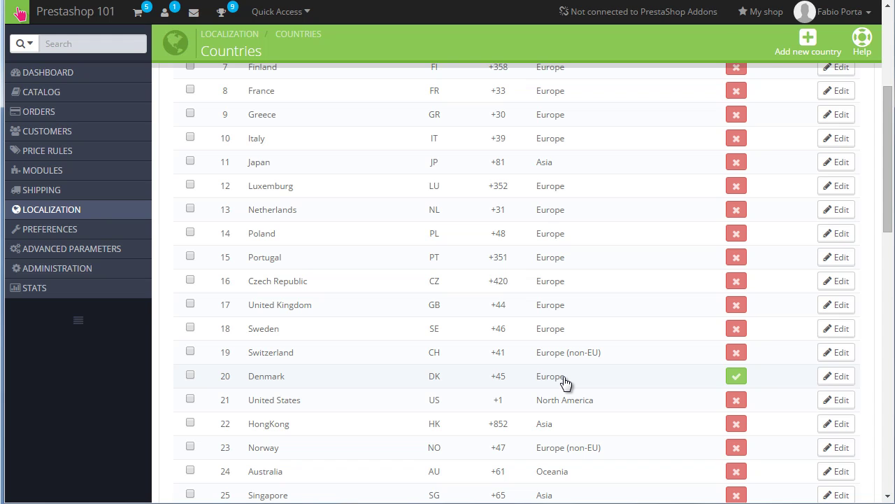
click(740, 405)
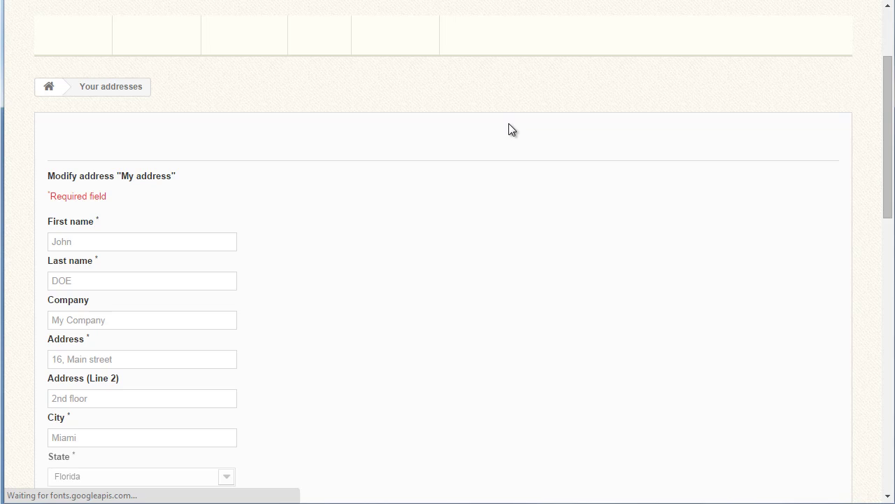
Proceed through the storefront checkout again, accepting the existing delivery and billing address, up to the shipping step.
scroll(509, 125, down, 4)
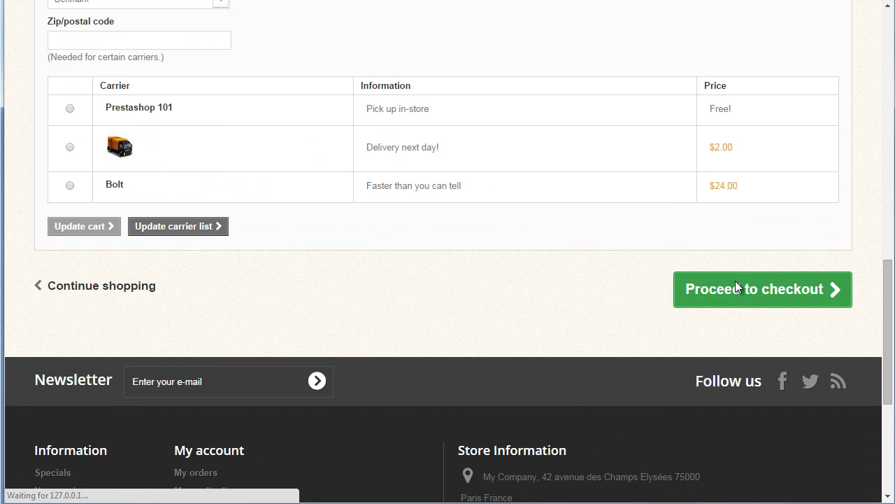
scroll(658, 185, down, 4)
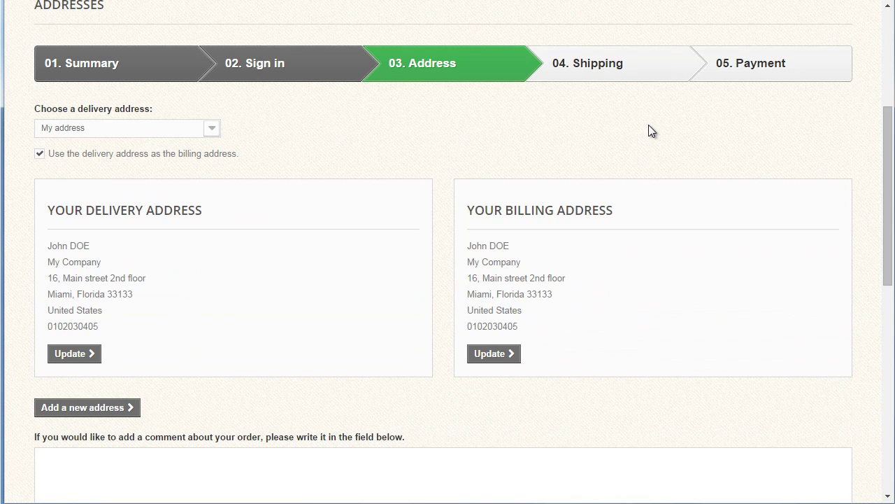
scroll(422, 163, down, 2)
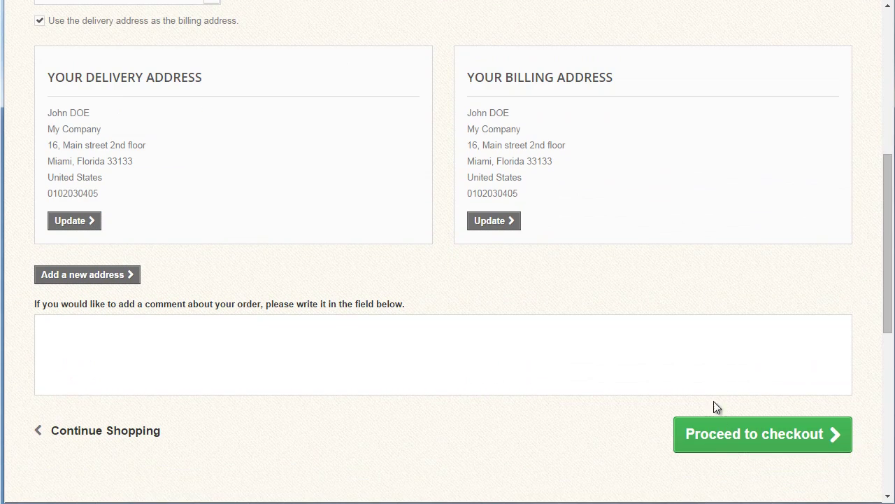
click(729, 431)
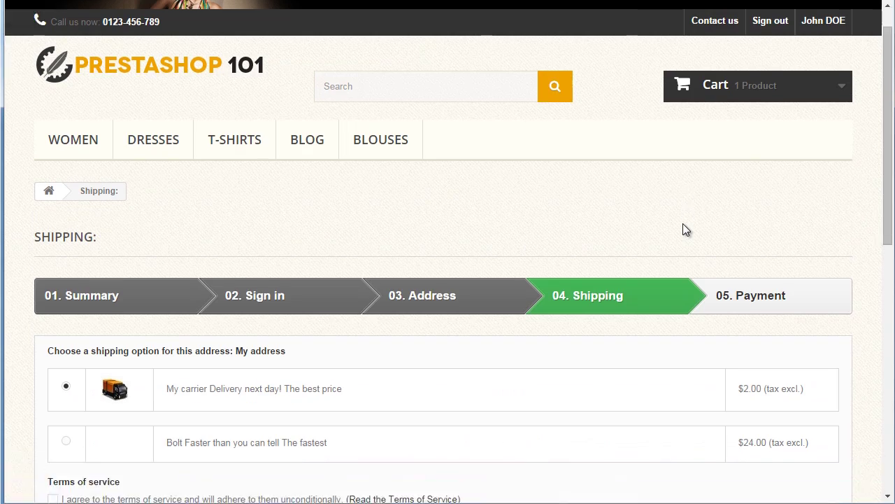
Examine the Bolt carrier's delivery description and price among the shipping options.
scroll(683, 230, down, 5)
scroll(499, 150, up, 1)
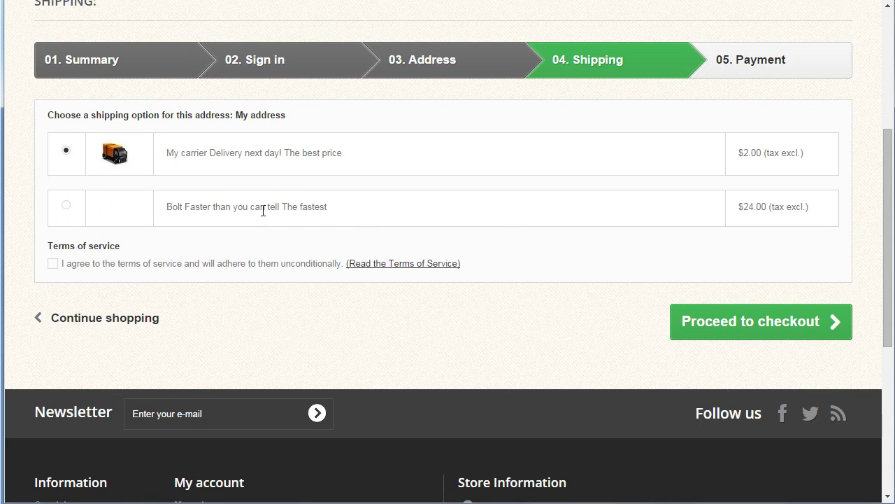
drag(182, 206, 327, 207)
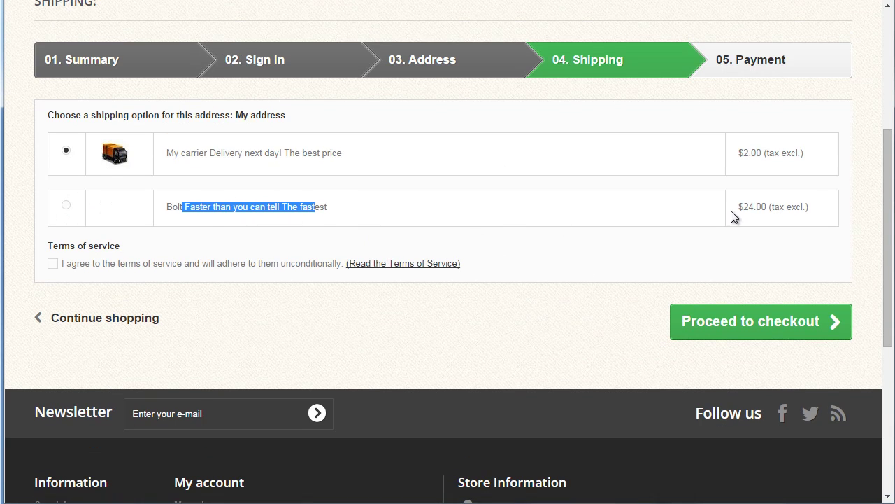
drag(742, 206, 817, 206)
drag(736, 207, 817, 202)
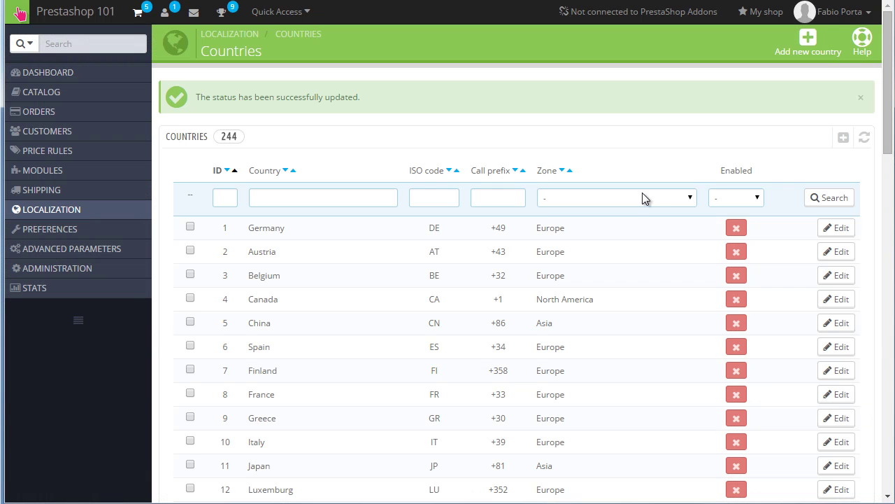
Open the United States entry for editing in the back office Countries list and review its zone and zip code settings.
scroll(650, 202, down, 5)
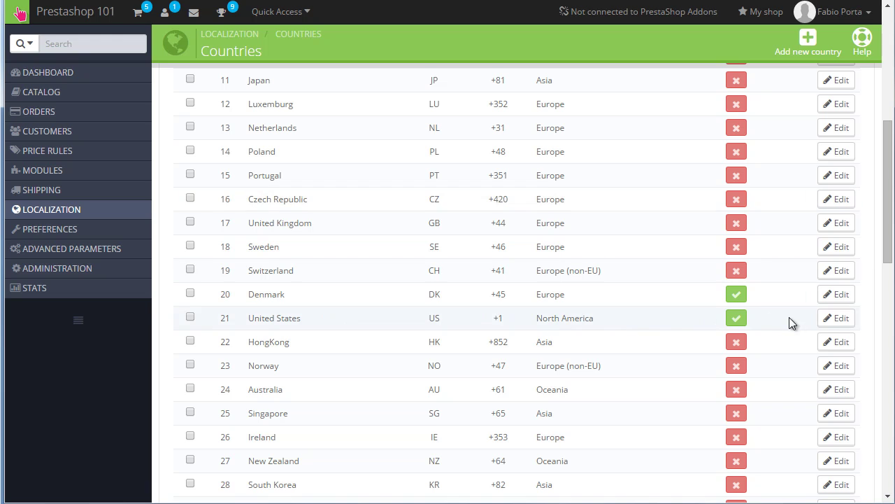
click(828, 326)
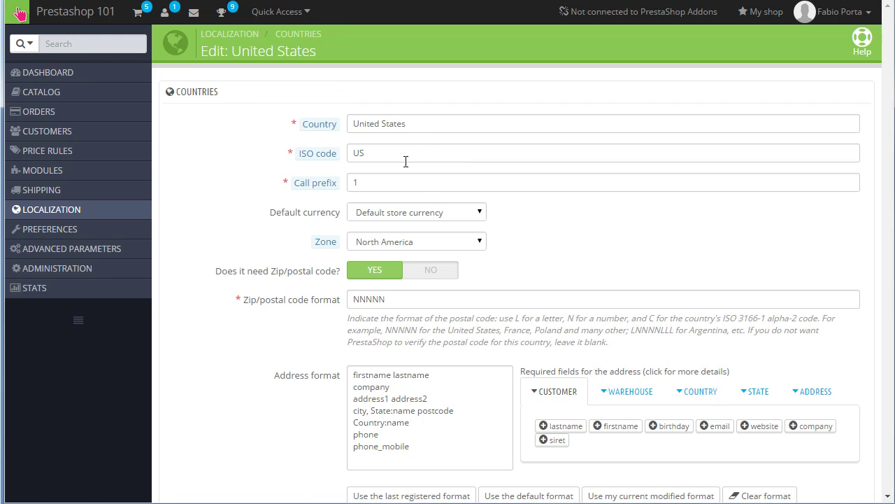
scroll(490, 154, down, 1)
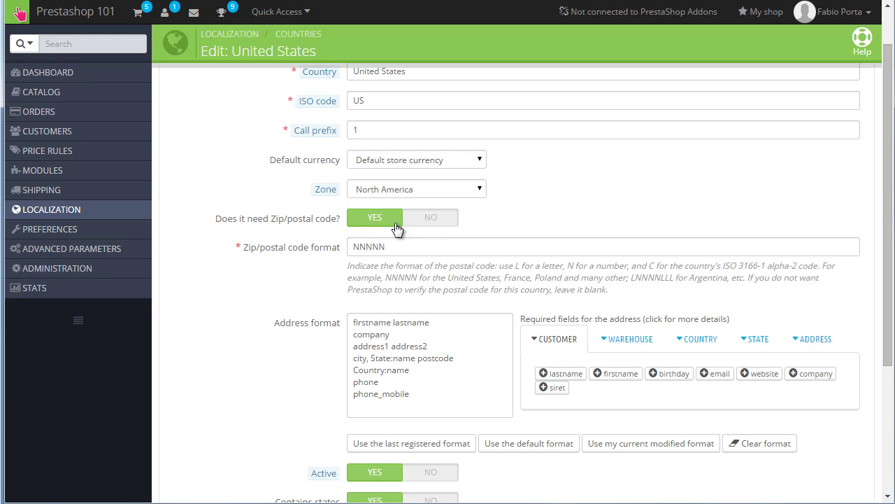
scroll(437, 230, down, 2)
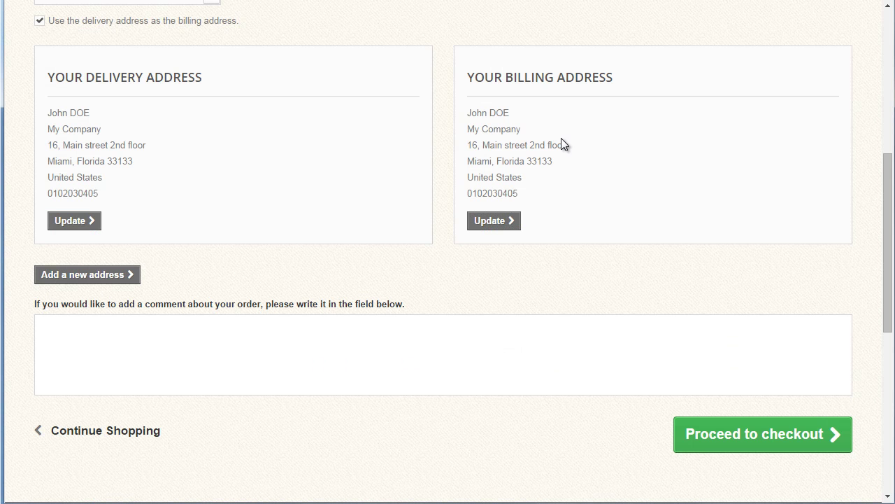
Compare the storefront address layout with the country's address format and browse the available customer, warehouse, country, state and address fields.
drag(484, 112, 564, 178)
click(564, 178)
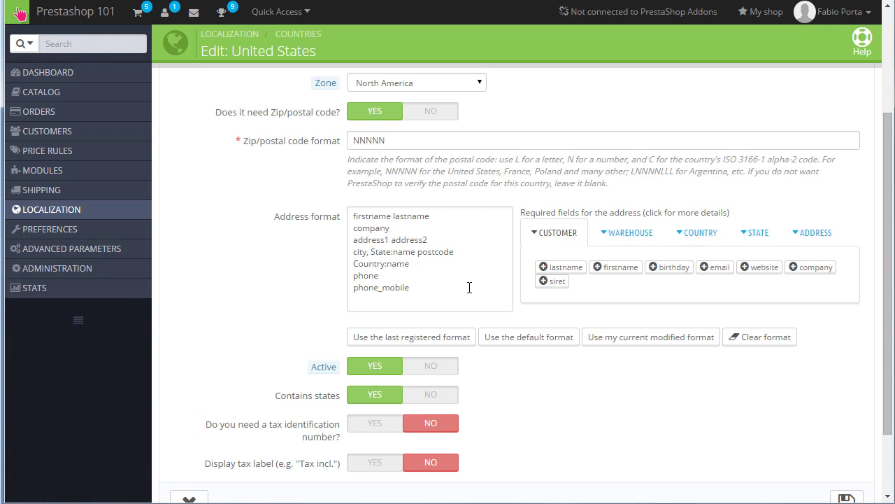
click(617, 242)
click(689, 235)
click(748, 234)
click(799, 236)
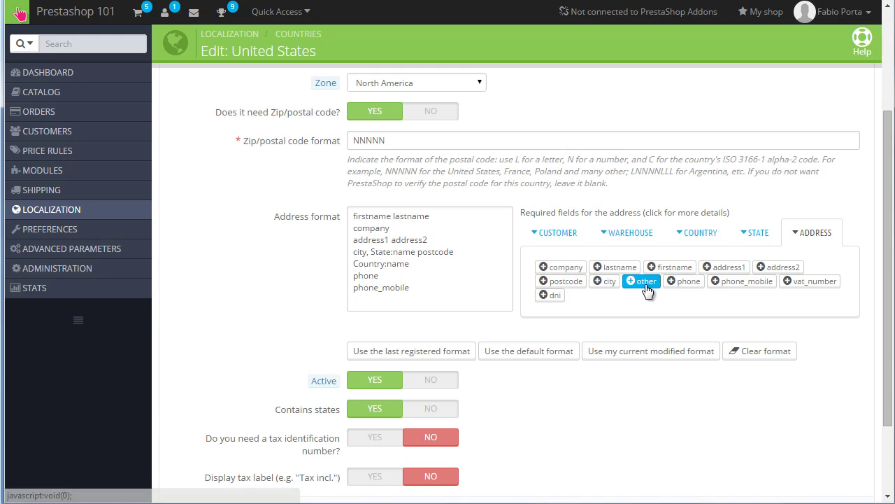
click(568, 232)
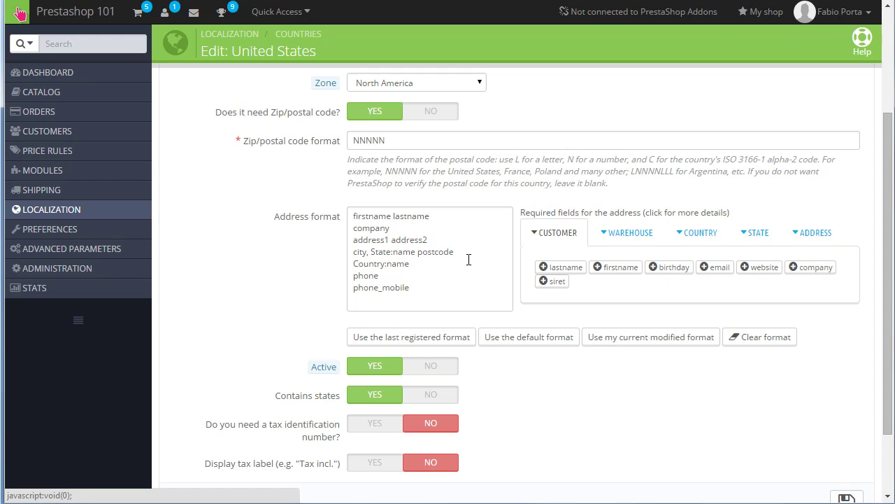
Insert the customer birthday field on a new line below company in the United States address format.
click(423, 229)
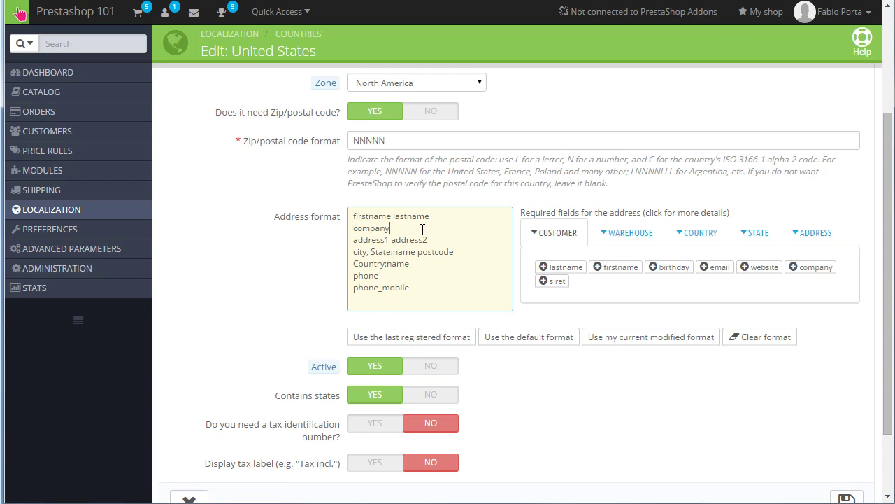
key(Return)
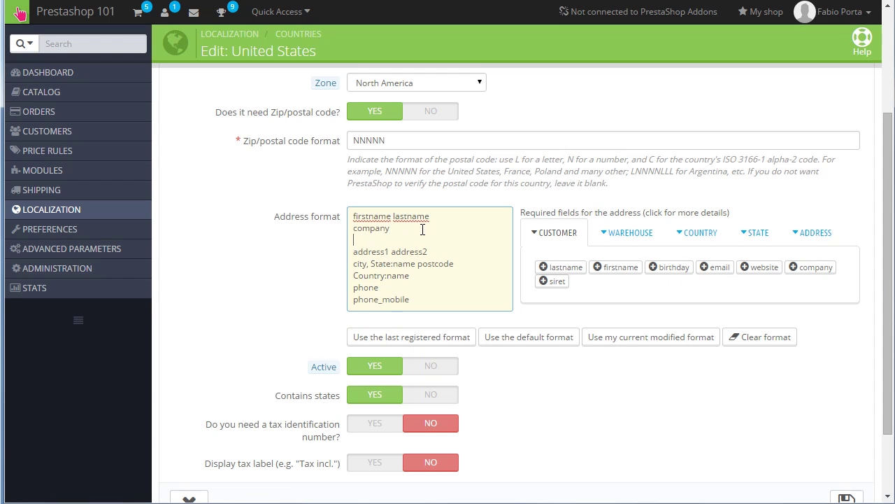
click(664, 269)
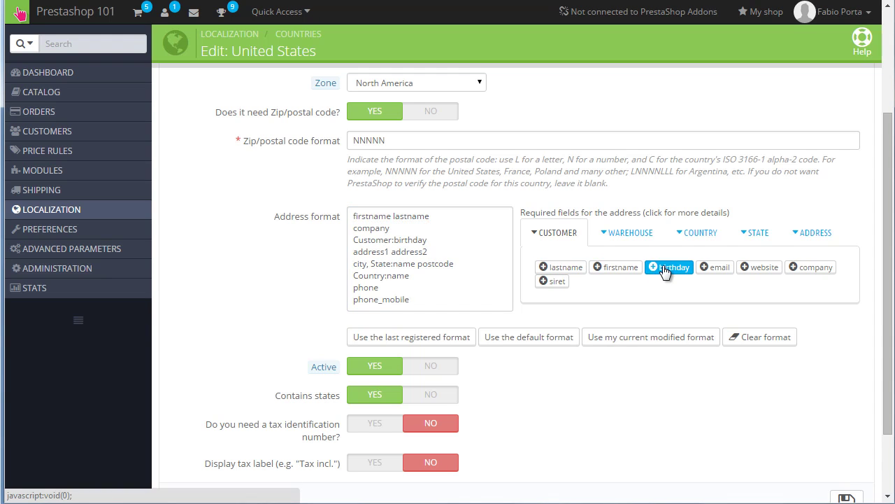
click(400, 230)
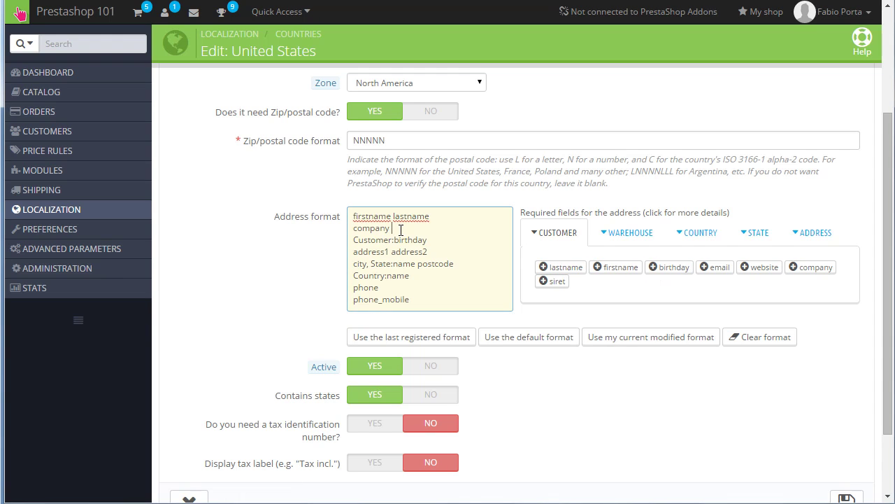
Save the United States address format and check the birthday line in the storefront billing address.
click(440, 238)
scroll(440, 238, down, 2)
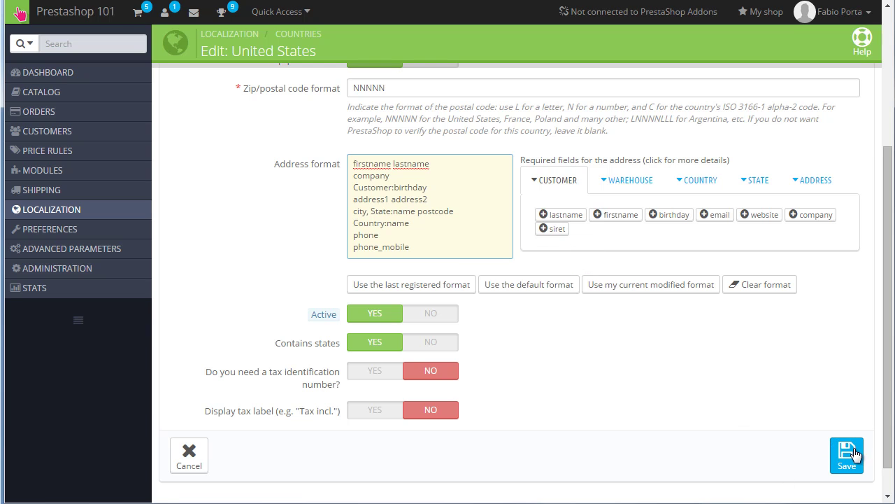
click(856, 454)
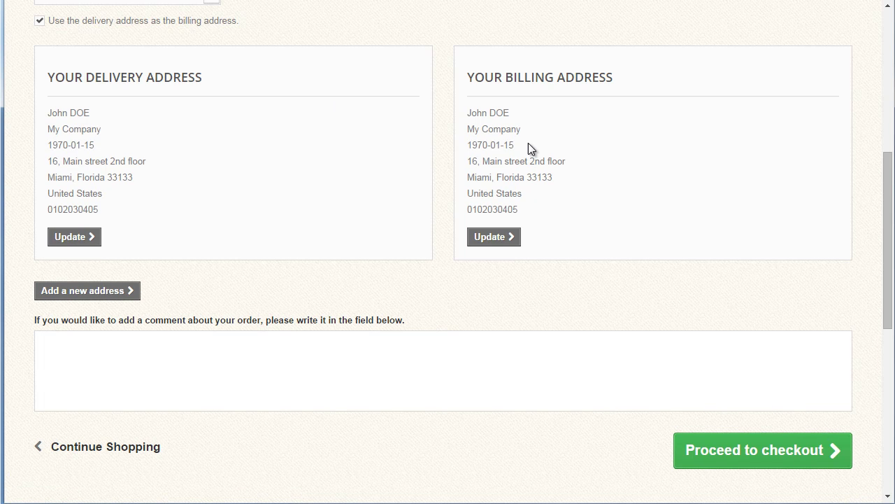
drag(528, 143, 468, 147)
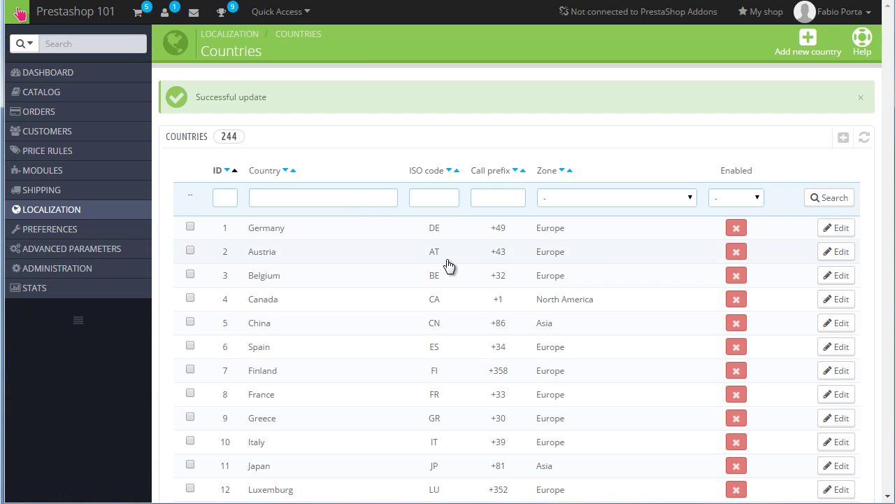
Remove the company line from the United States address format, save the country, and reload the storefront address page.
scroll(660, 306, down, 5)
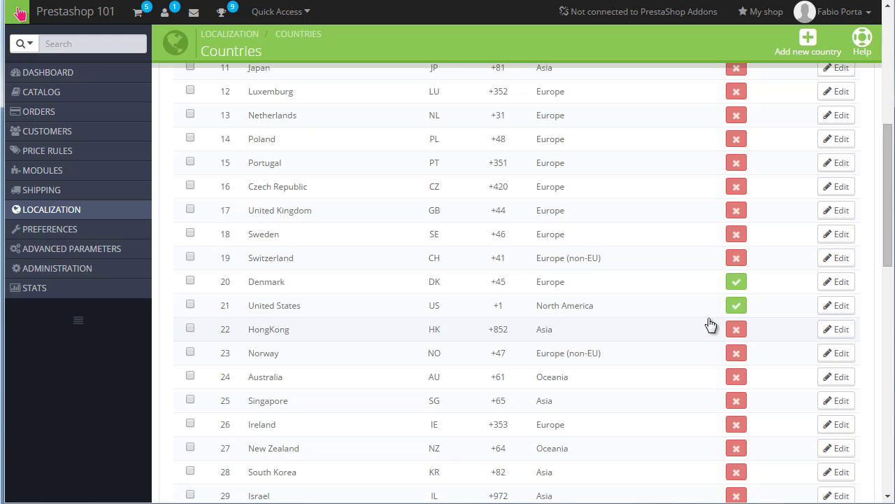
click(845, 307)
scroll(430, 308, down, 2)
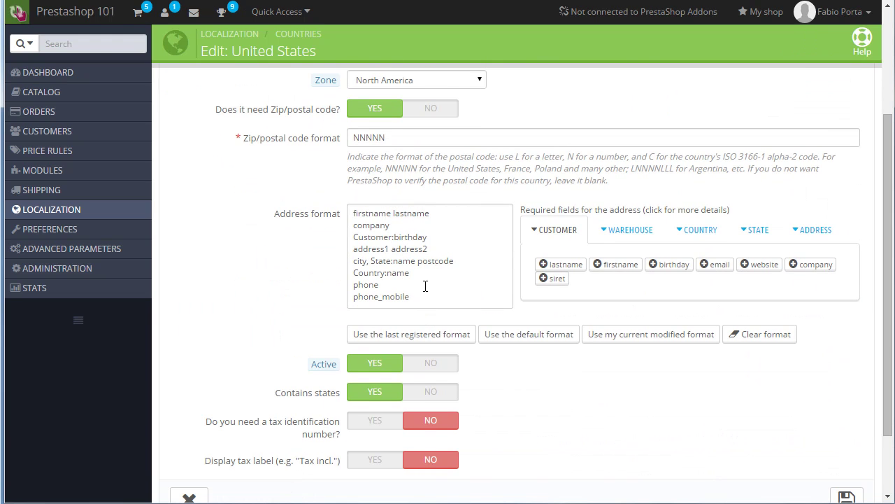
drag(407, 225, 351, 228)
key(BackSpace)
key(BackSpace)
scroll(675, 325, down, 2)
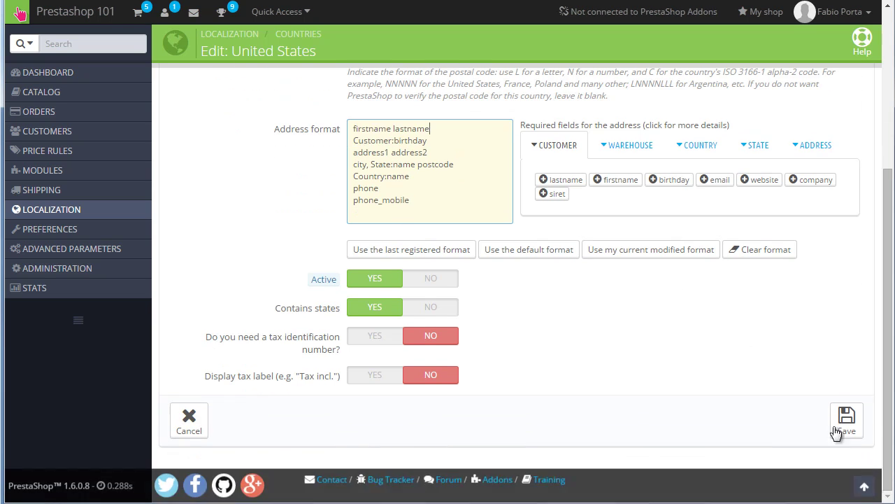
click(846, 420)
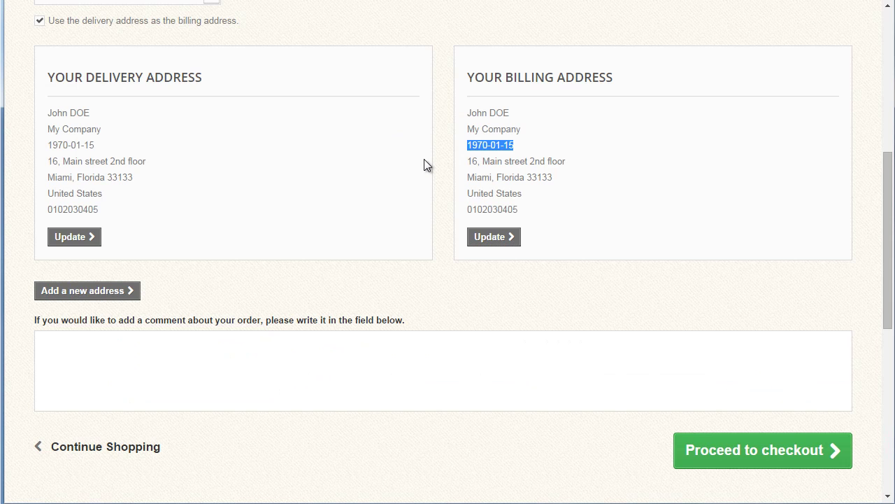
key(F5)
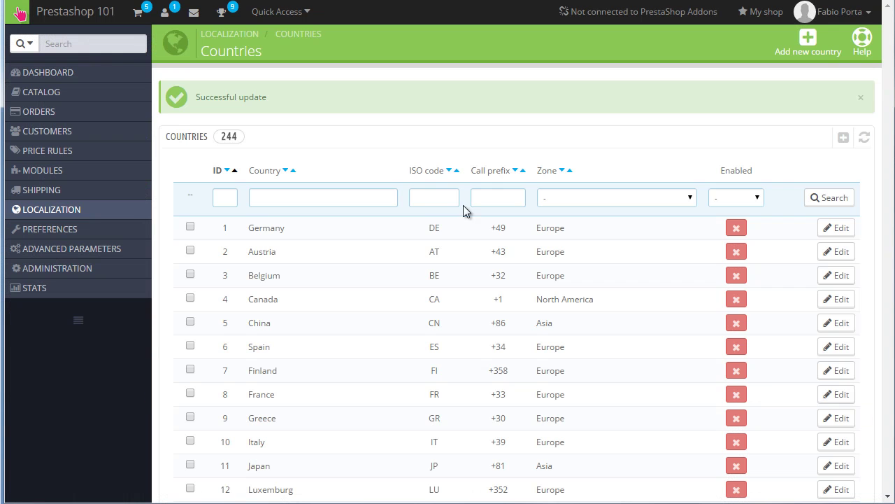
Reopen the United States country entry and review its active, states, tax identification number and tax label options.
scroll(789, 349, down, 5)
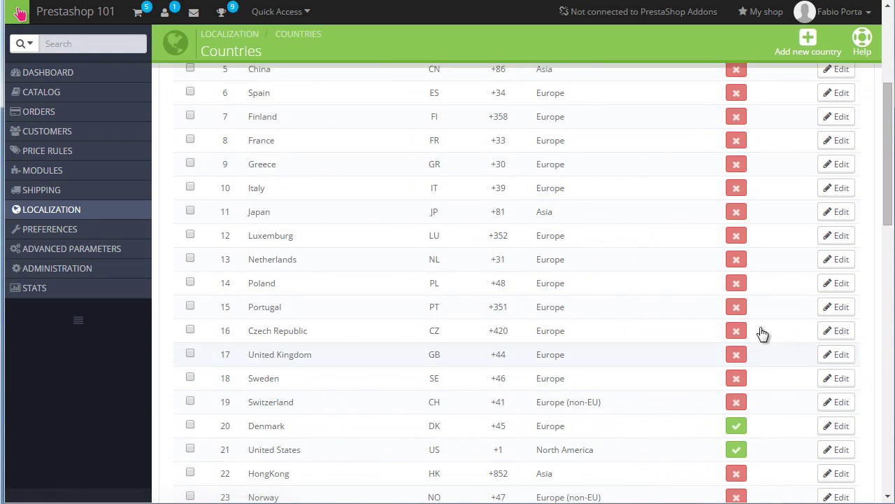
click(836, 375)
scroll(670, 302, down, 5)
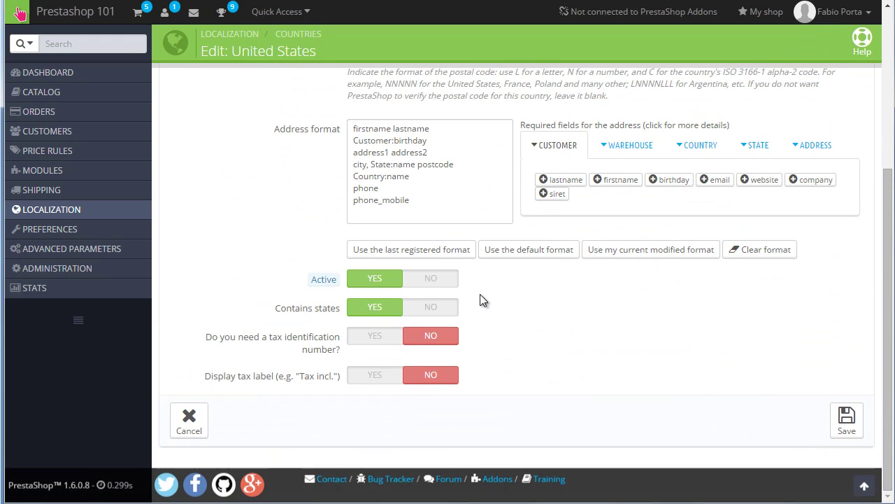
mouse_move(332, 285)
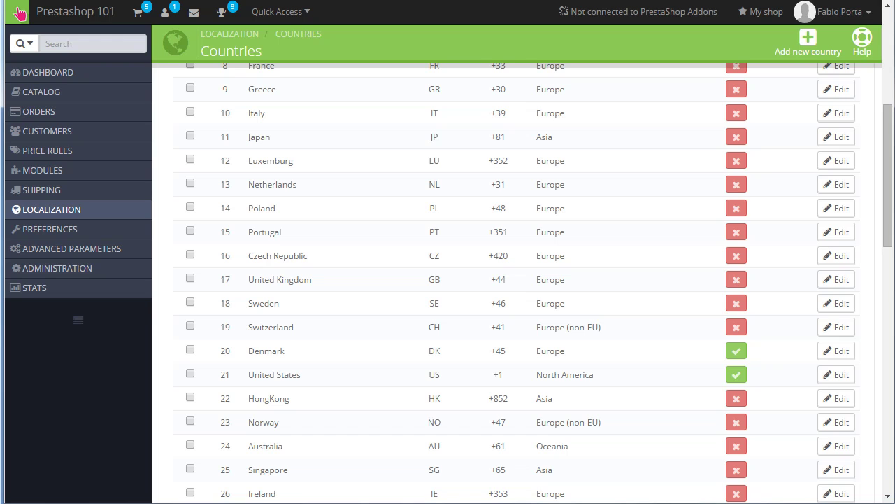
Open the localization pack import settings and exclude taxes, currencies, languages and units, keeping only states.
mouse_move(91, 209)
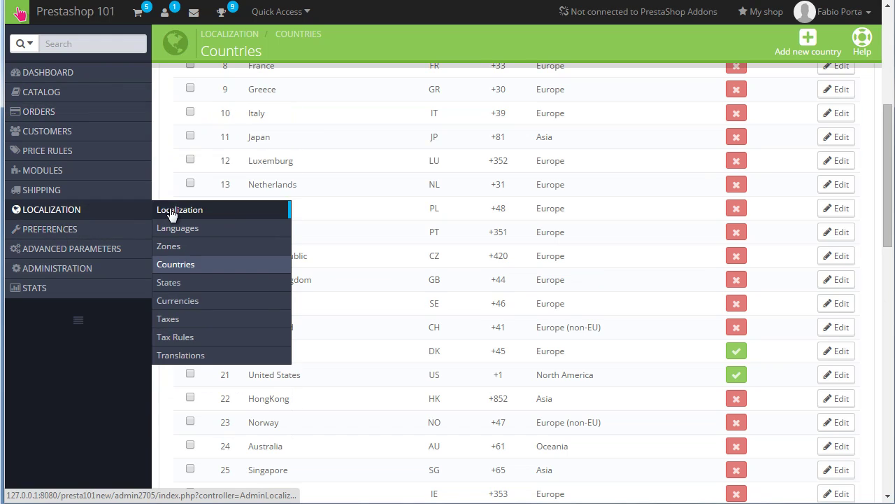
click(170, 209)
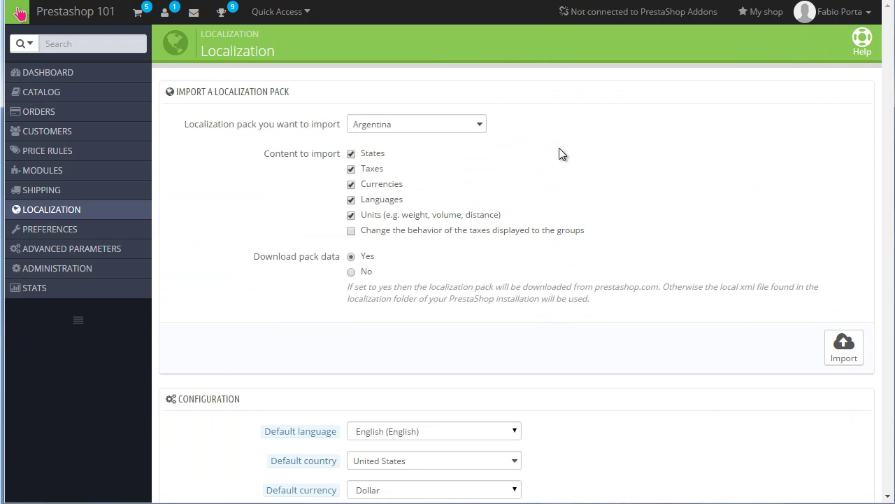
click(352, 170)
click(351, 185)
click(351, 201)
click(351, 215)
Browse the countries available as localization packs, keeping Argentina as the selected pack.
click(420, 127)
scroll(414, 229, down, 5)
scroll(415, 229, down, 3)
scroll(417, 246, up, 10)
click(557, 151)
Open the States list and a blank new-state form, and review its name, ISO code, country, zone and status fields.
mouse_move(27, 212)
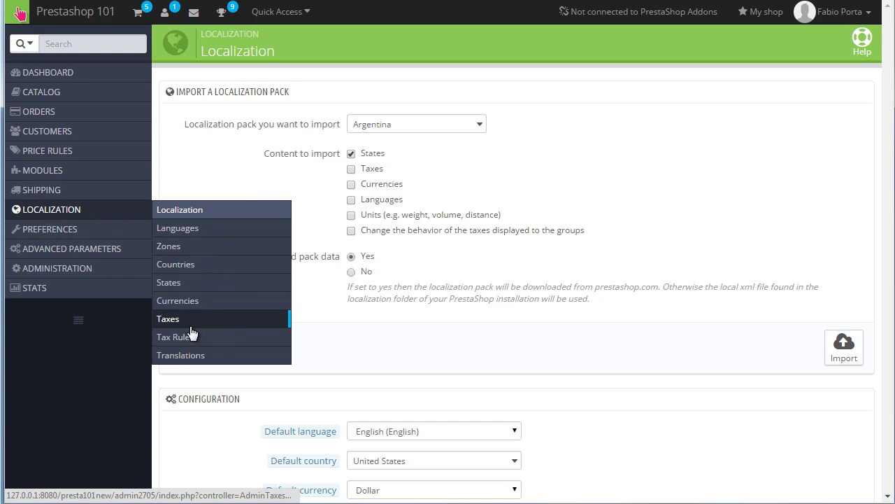
click(192, 282)
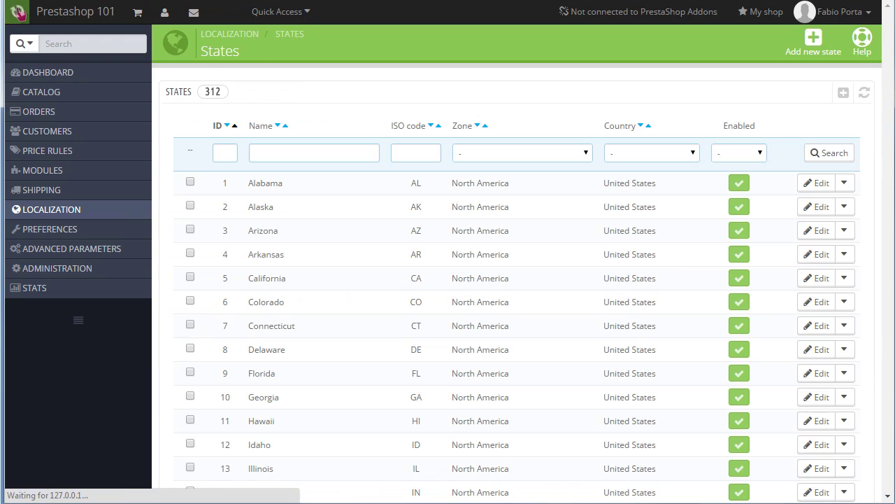
click(820, 51)
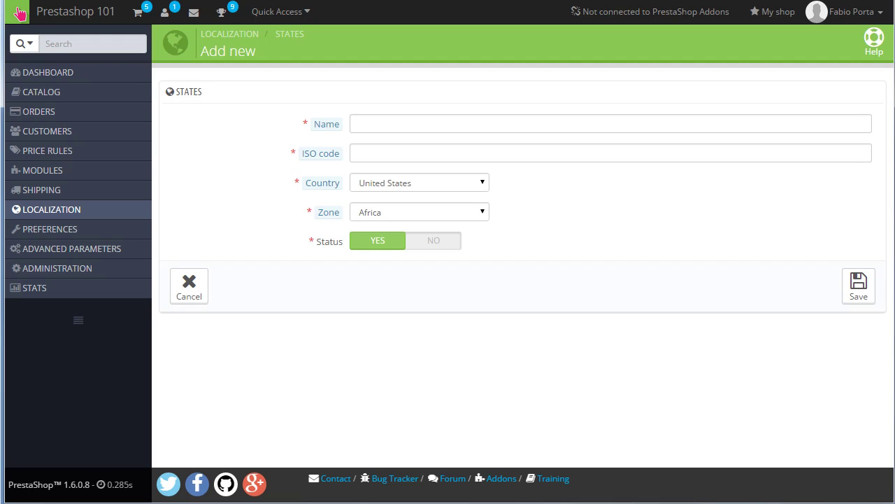
mouse_move(332, 158)
Create and save an active zone named "My specific zone".
mouse_move(70, 214)
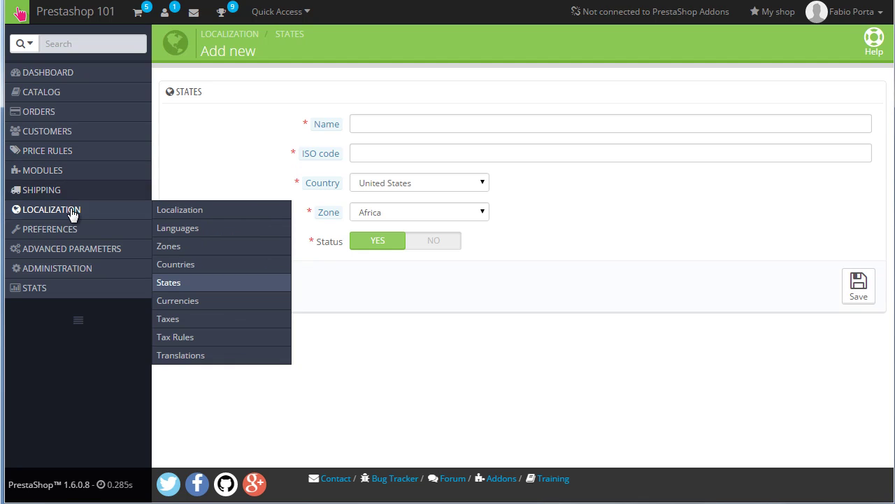
click(198, 250)
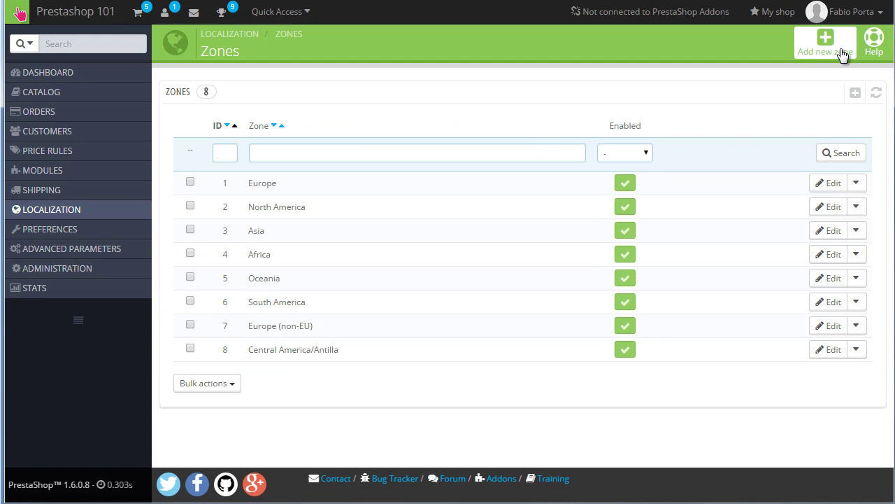
click(832, 54)
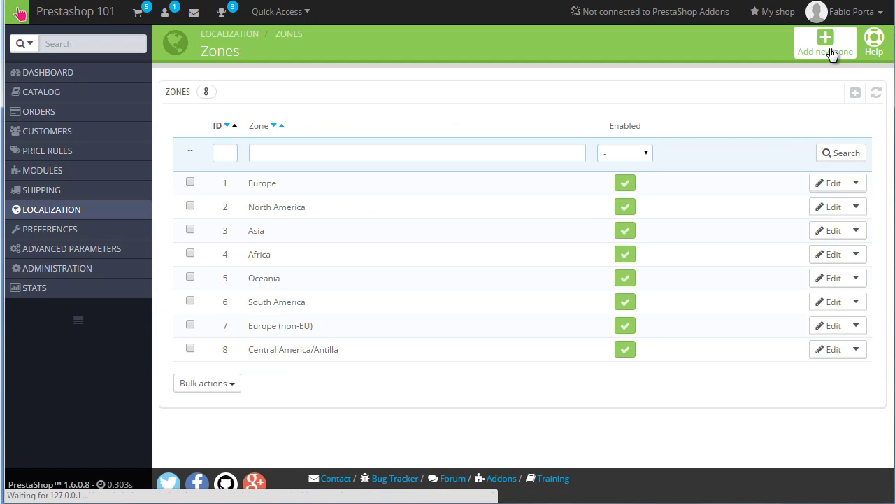
click(376, 120)
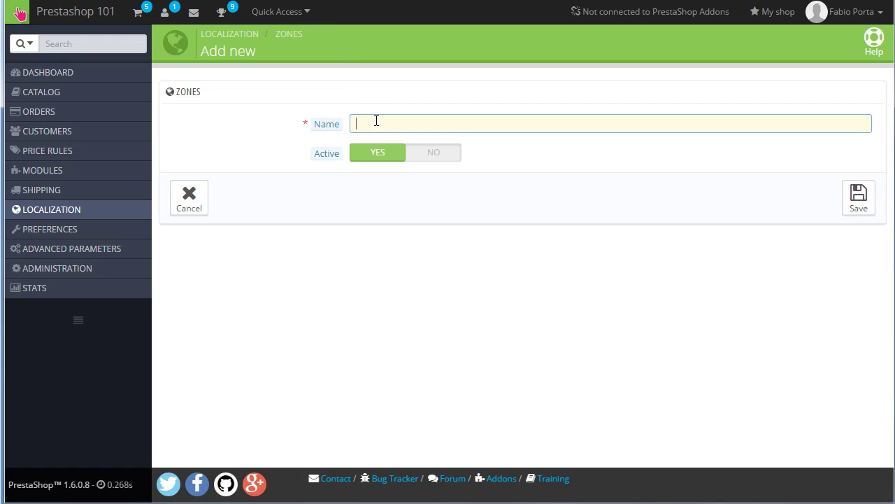
text(My specific zone)
click(857, 203)
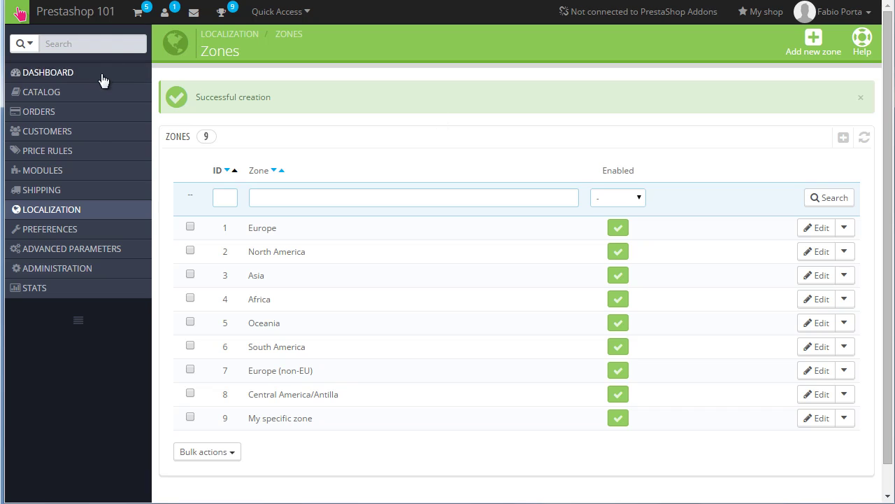
Open the Shipping preferences and review the shipping total in the storefront cart summary.
mouse_move(85, 196)
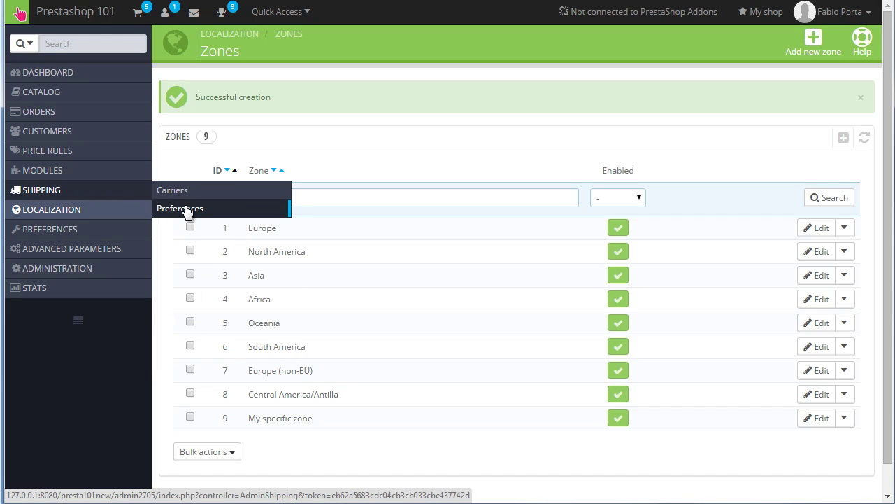
click(187, 209)
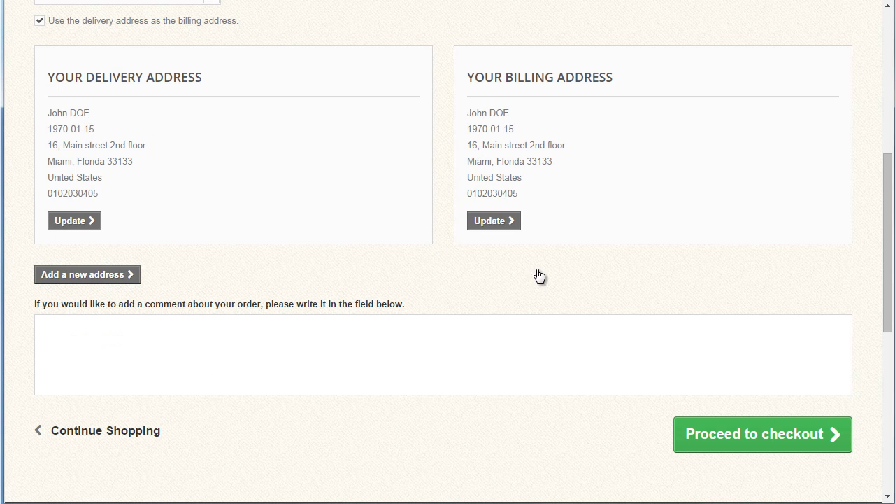
scroll(559, 294, up, 5)
scroll(590, 318, down, 5)
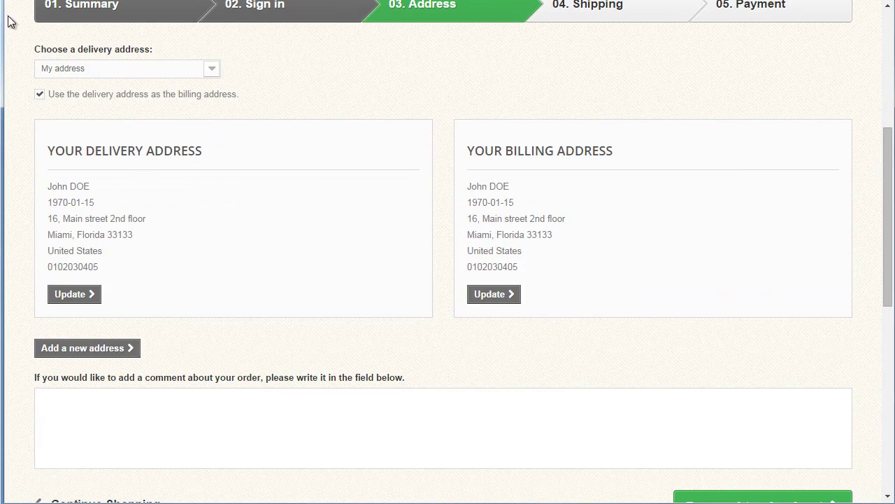
scroll(533, 189, up, 10)
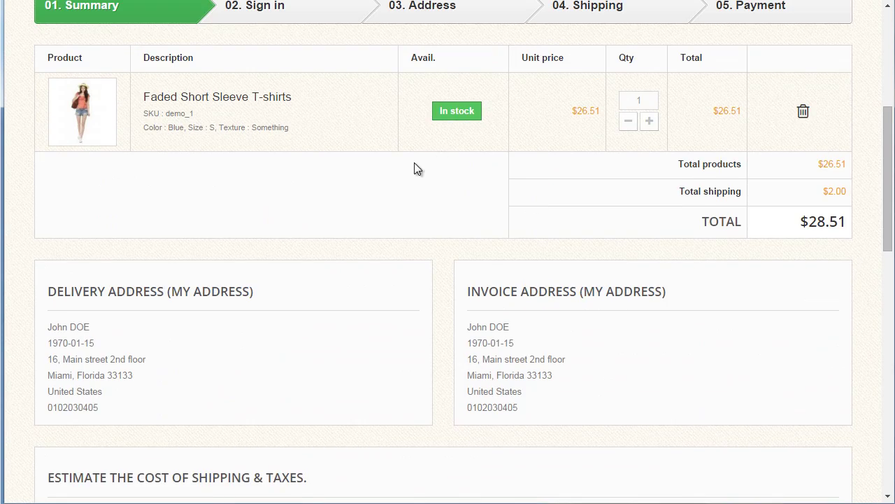
scroll(416, 168, down, 1)
scroll(805, 236, up, 2)
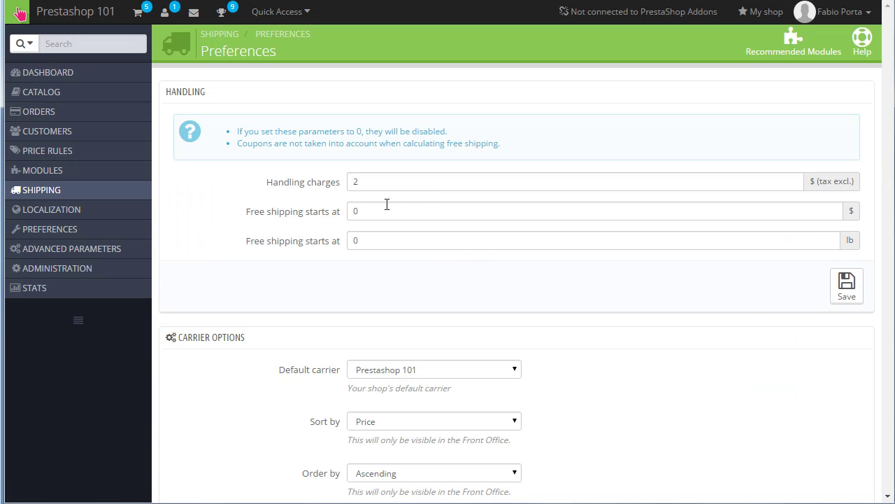
Set free shipping to start at $20, save the handling settings, and reload the storefront cart summary.
double_click(386, 208)
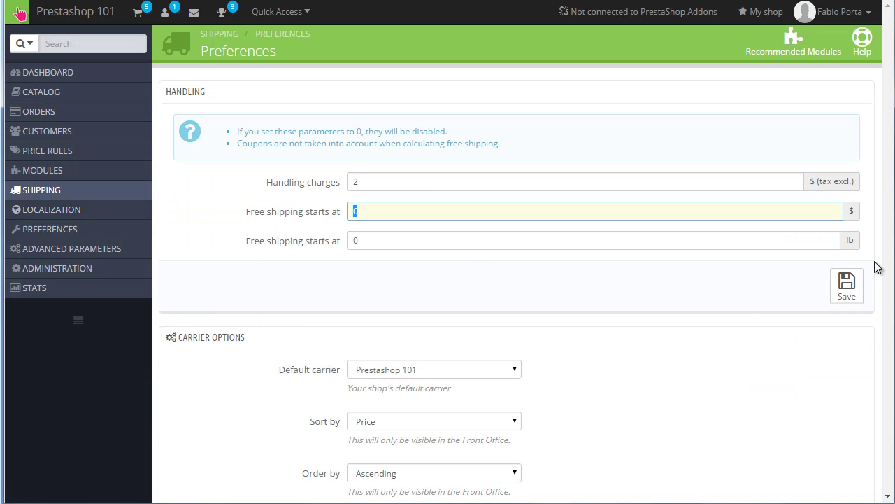
text(20)
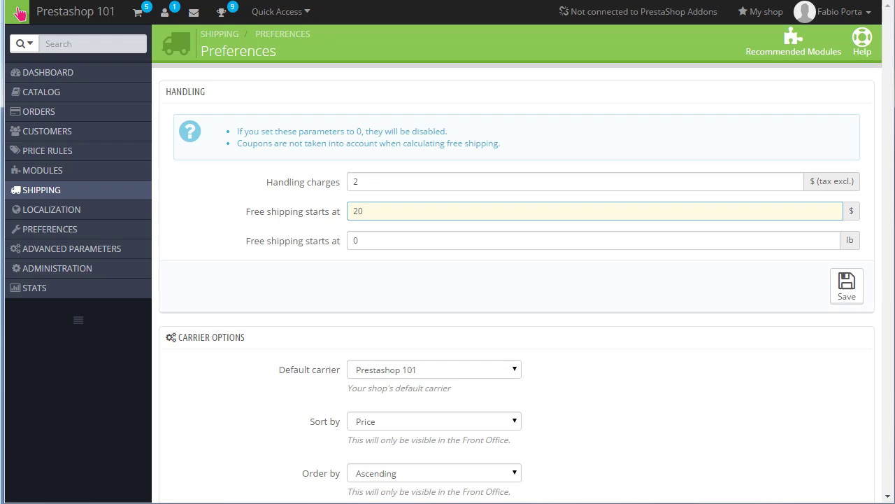
click(850, 294)
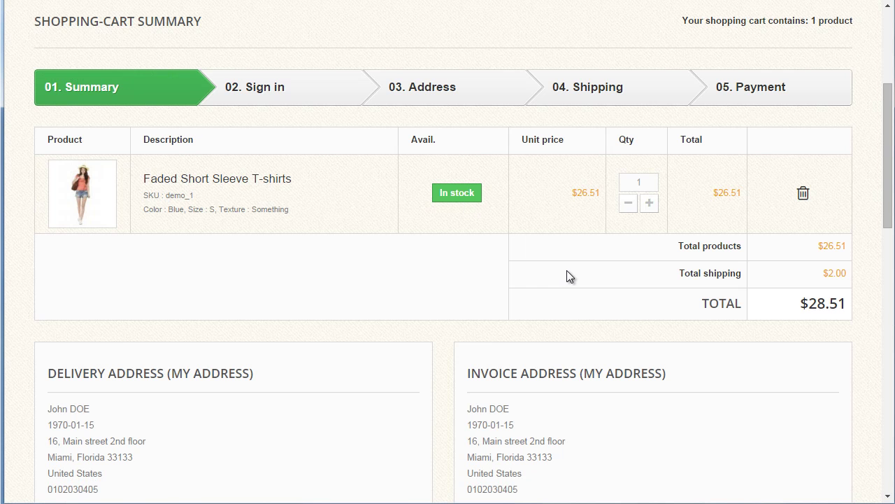
scroll(568, 270, down, 7)
scroll(690, 294, up, 10)
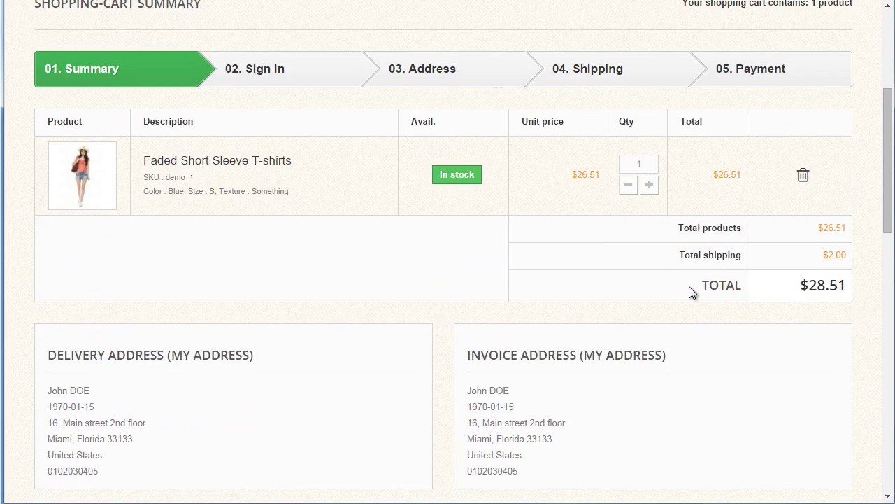
key(F5)
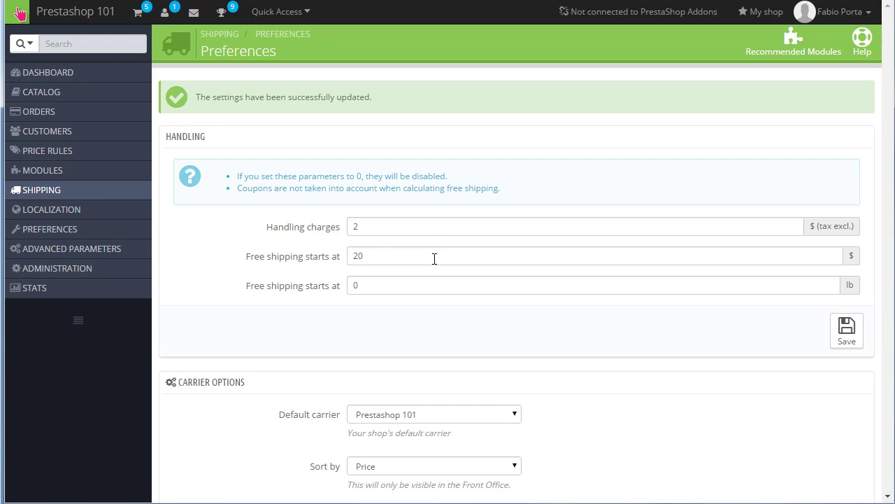
Reset the free shipping price threshold to 0 and save the handling settings.
double_click(355, 256)
text(0)
click(846, 330)
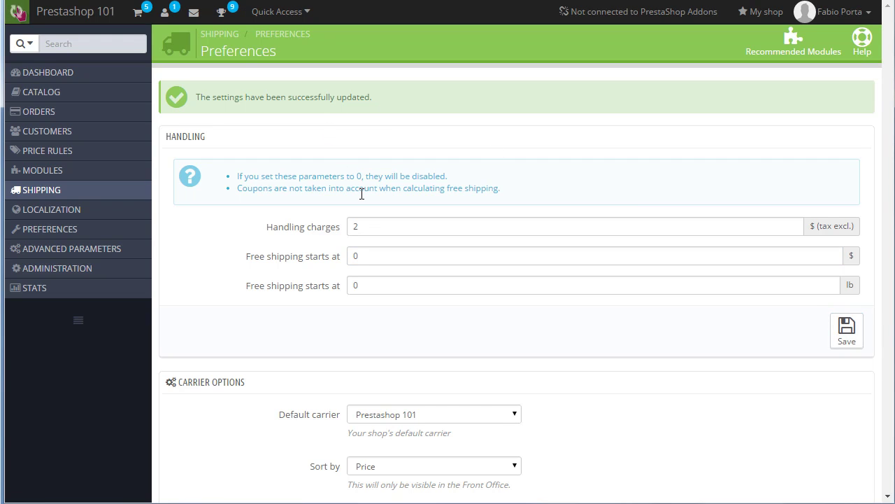
Review the default carrier and sorting options in the Shipping preferences, and open the Carriers list.
scroll(362, 194, down, 2)
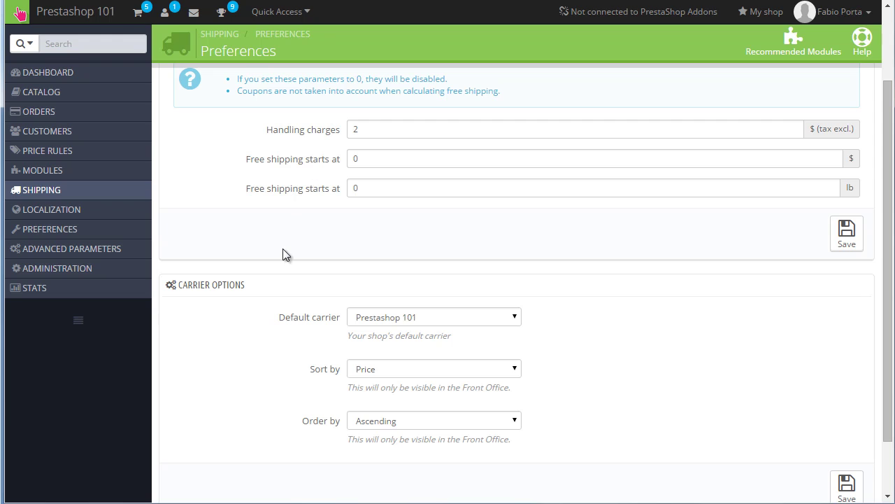
mouse_move(81, 194)
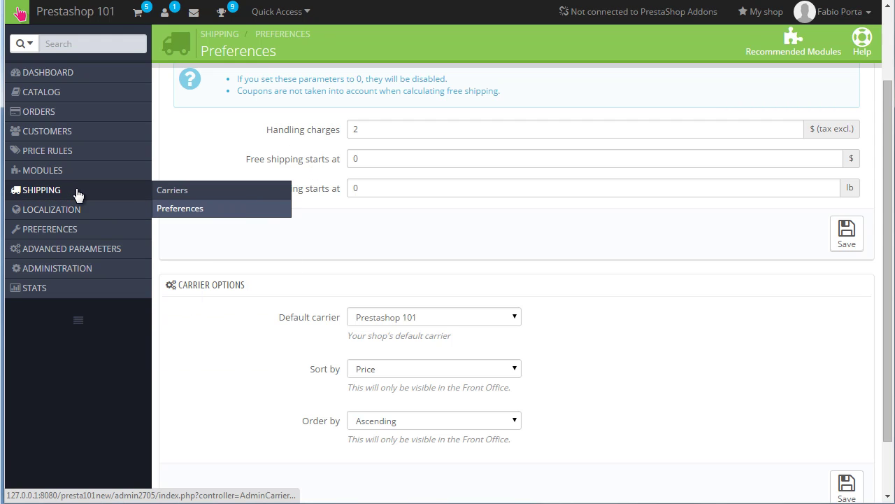
click(193, 192)
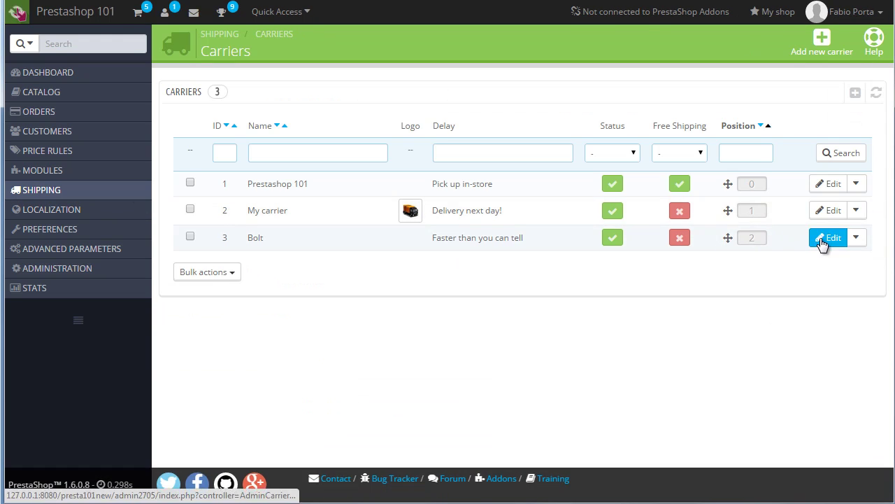
Set the Bolt carrier's North America shipping cost to 0 for the 10.000010 to 20.000000 price range and finish the carrier setup.
click(822, 238)
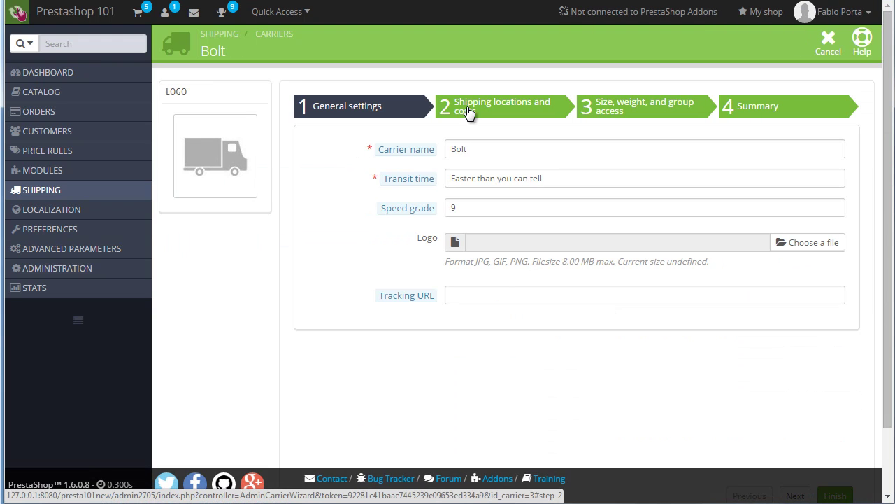
click(469, 114)
scroll(569, 200, down, 3)
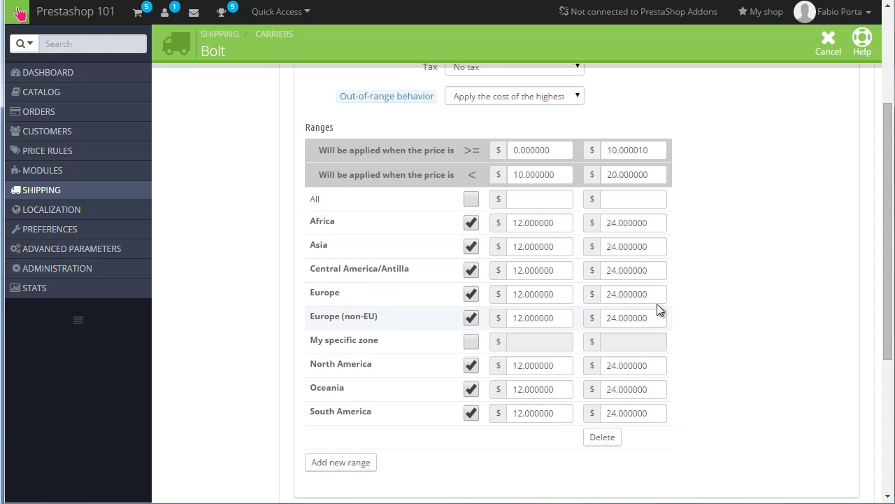
click(658, 365)
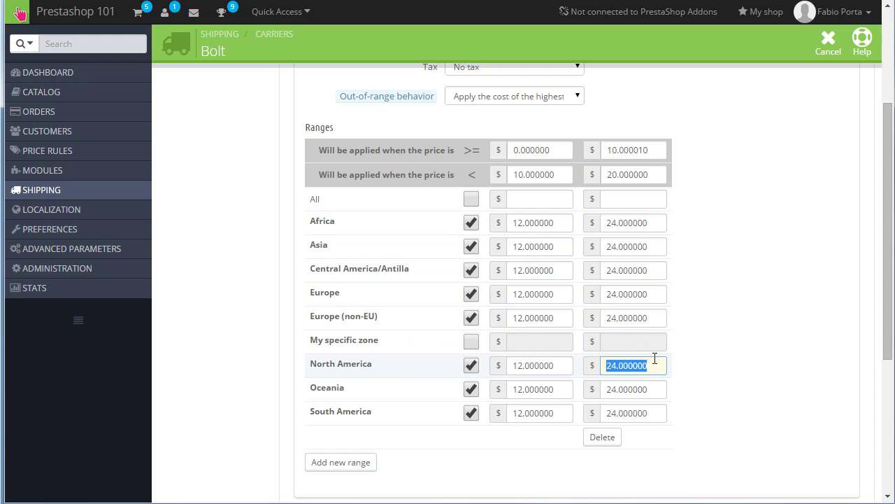
text(0)
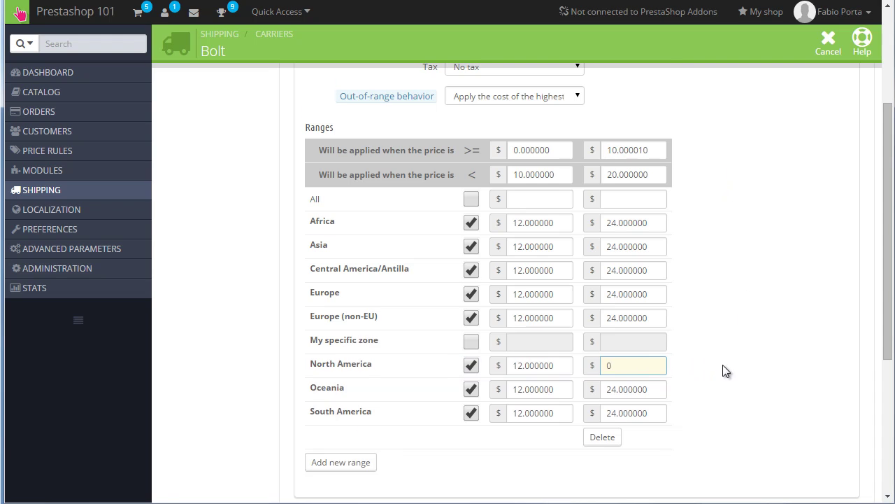
scroll(724, 364, down, 1)
scroll(723, 363, down, 4)
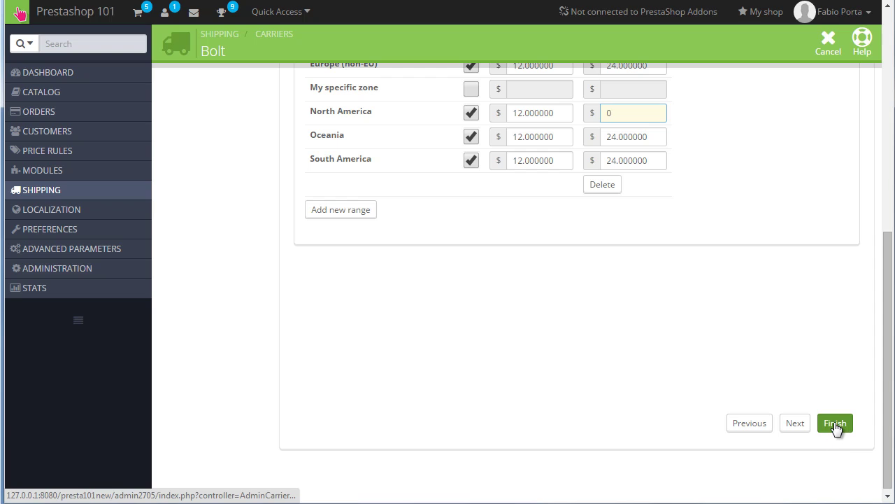
click(834, 423)
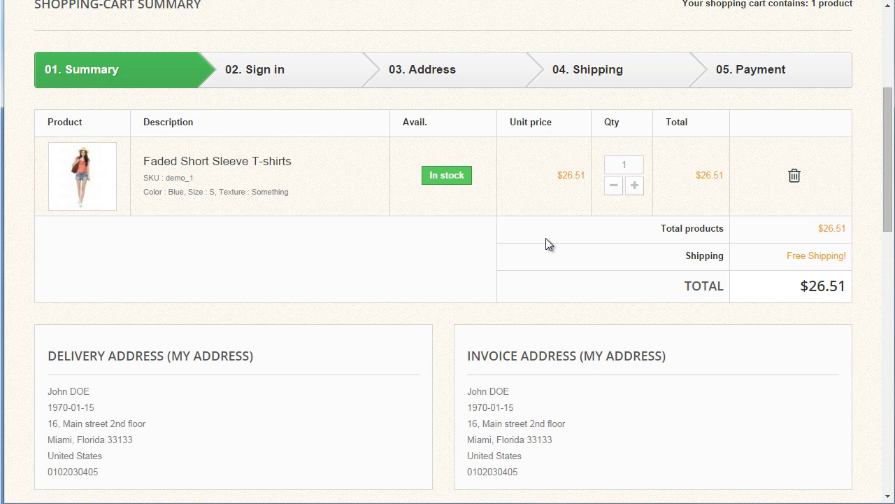
Reload the storefront cart summary, examine the carrier prices, and proceed through the address stage to the shipping options.
key(F5)
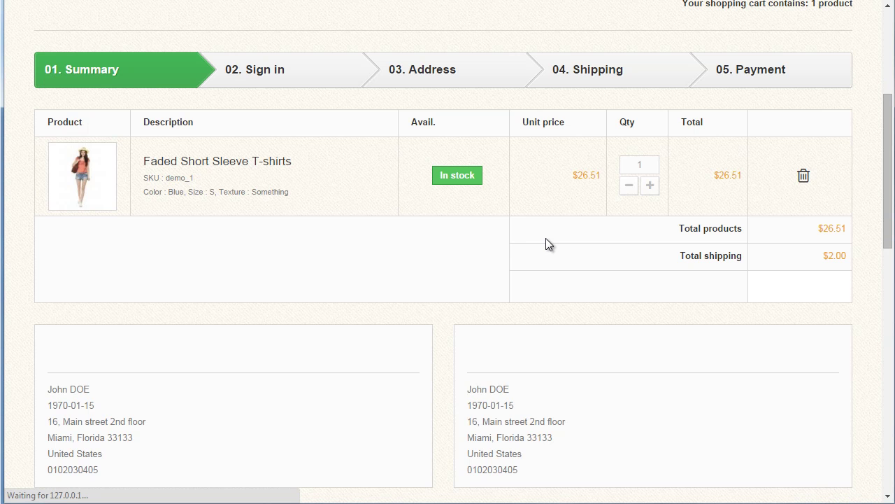
scroll(746, 301, down, 8)
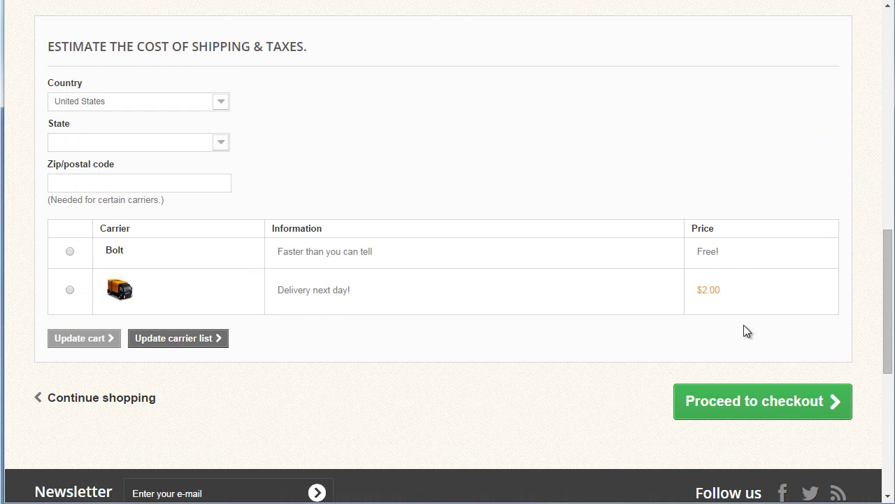
click(755, 400)
scroll(733, 333, down, 1)
scroll(732, 333, down, 5)
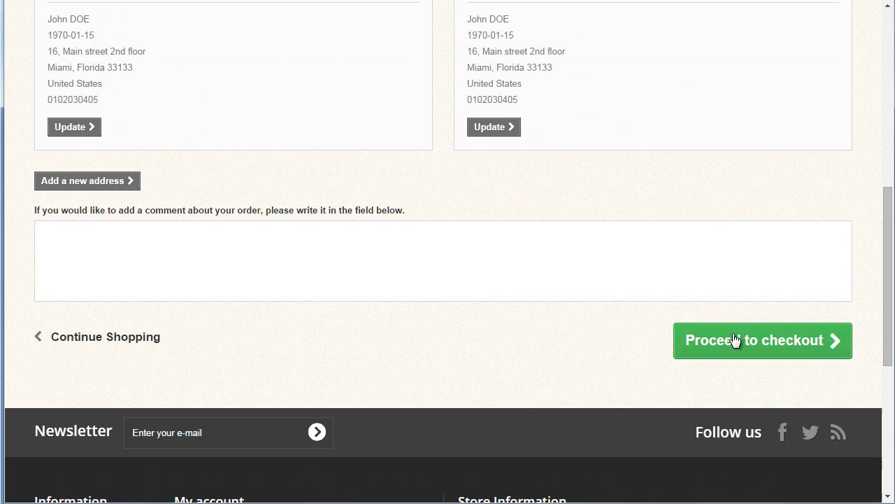
click(733, 344)
scroll(700, 292, down, 4)
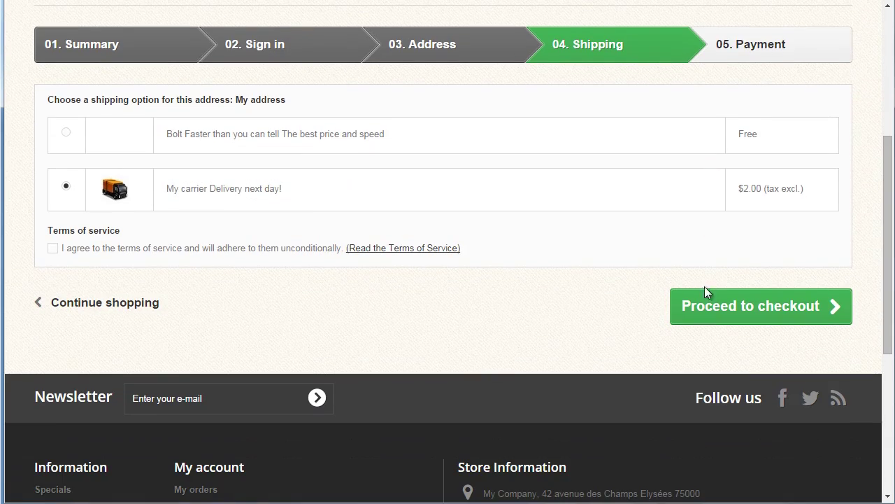